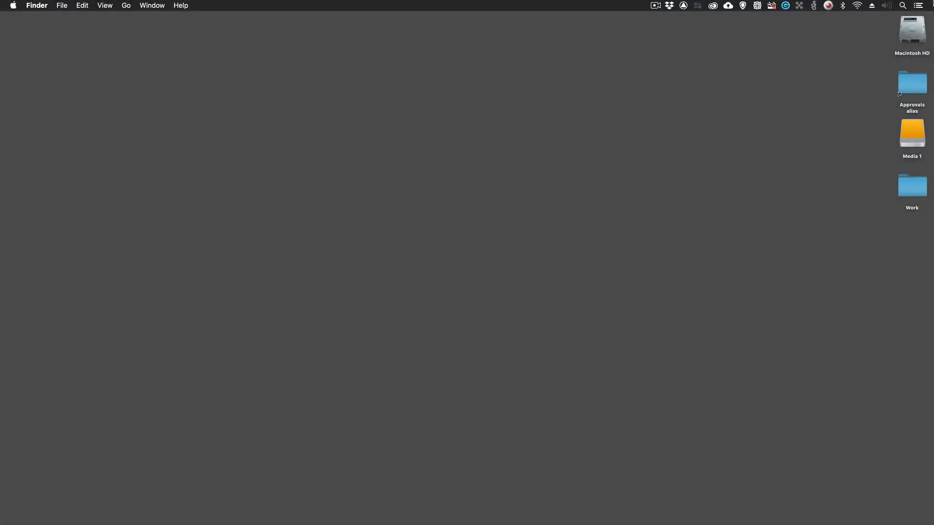
Step: Switch to Avid Media Composer and open the Link settings from the user settings
key("super+Tab")
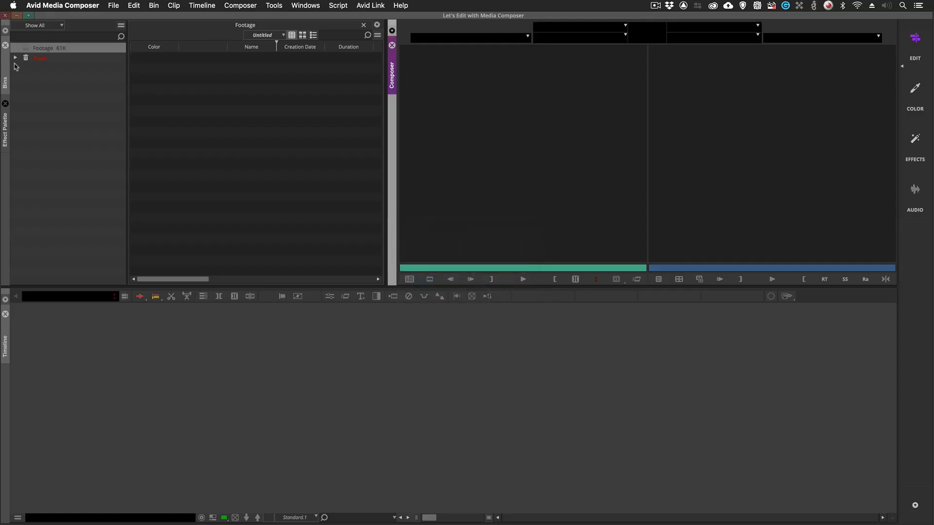
left_click(222, 99)
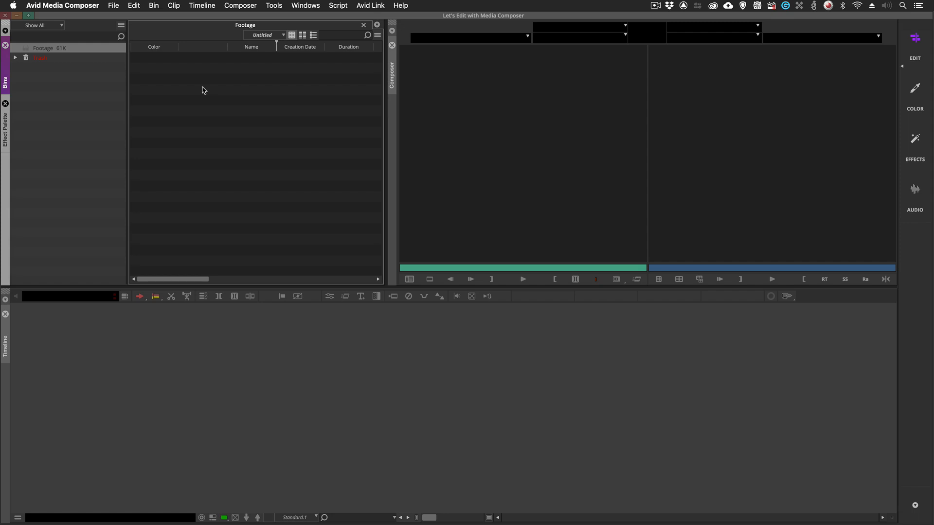
key("shift+super+equal")
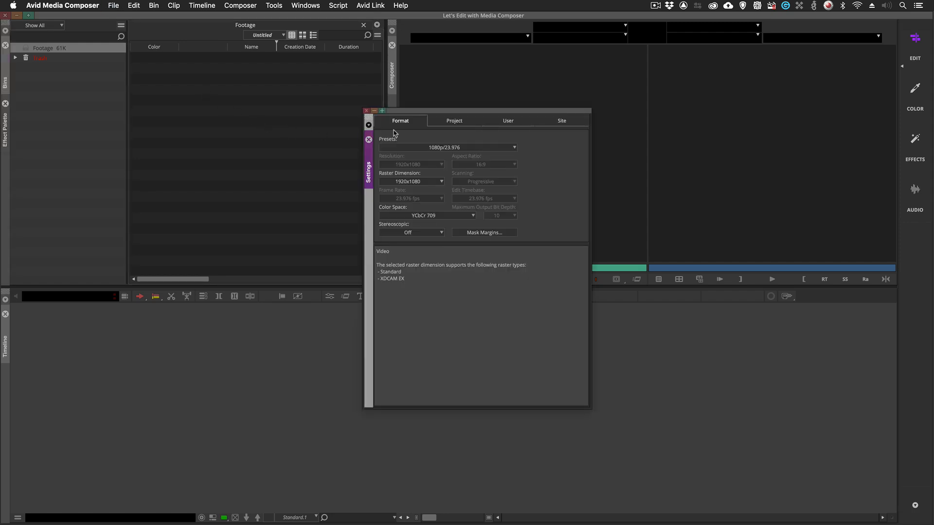
left_click(503, 122)
left_click_drag(496, 110, 219, 36)
scroll(169, 186, "down", 5)
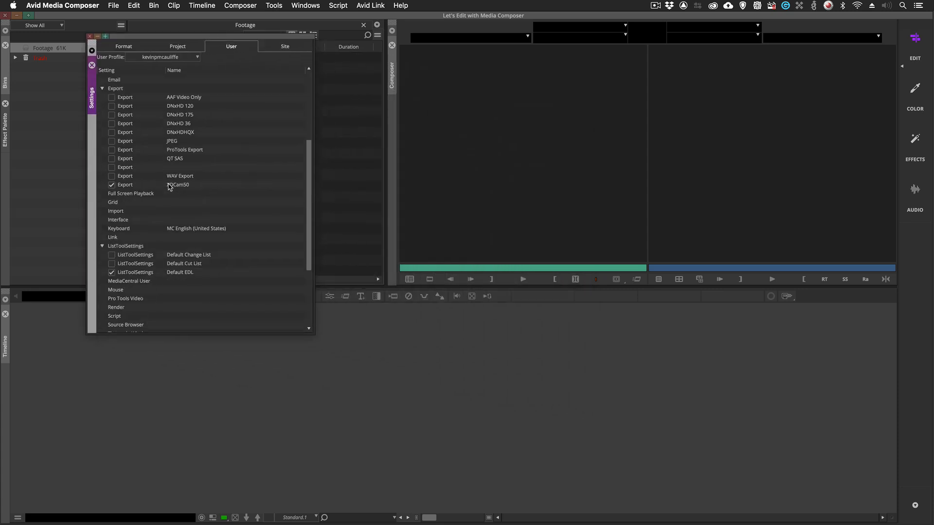
double_click(124, 238)
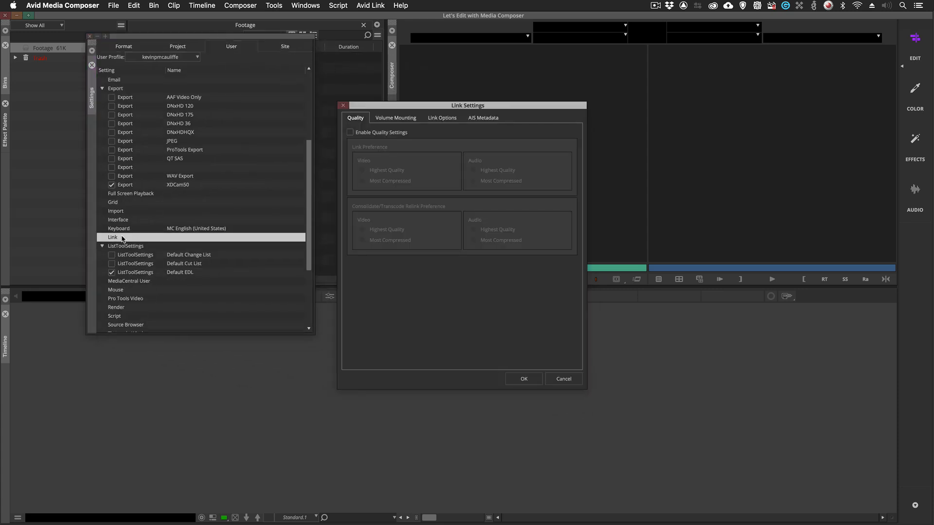
left_click_drag(395, 106, 157, 52)
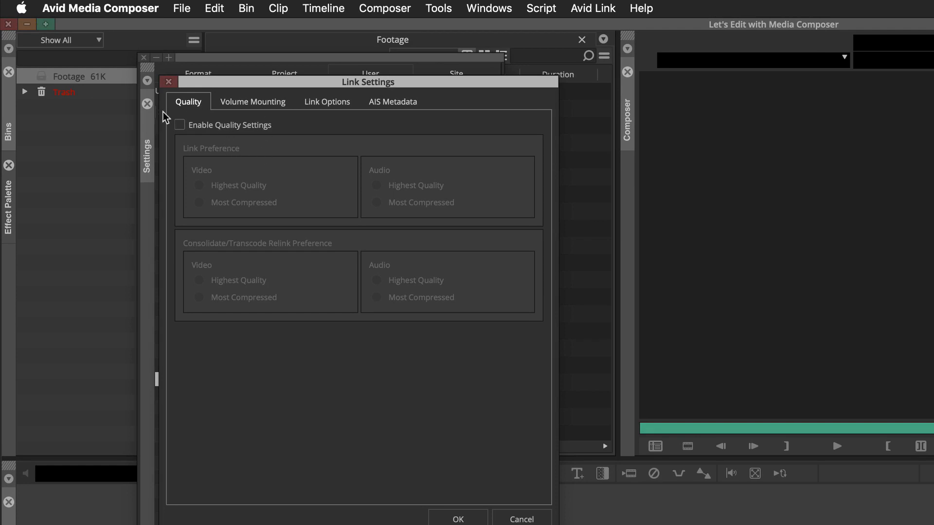
Step: Review the volume mounting and link options, including the reformatting choices for new clips, then cancel and close the settings
left_click(239, 103)
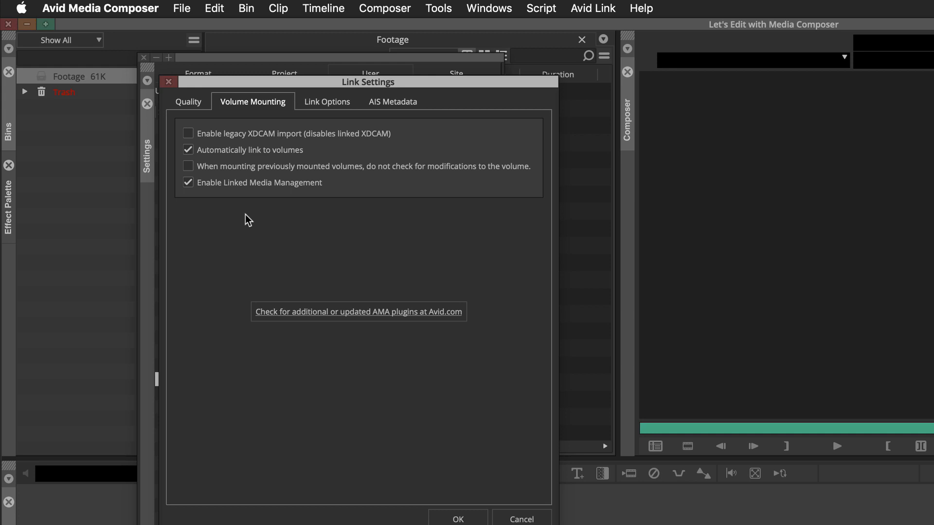
left_click(322, 105)
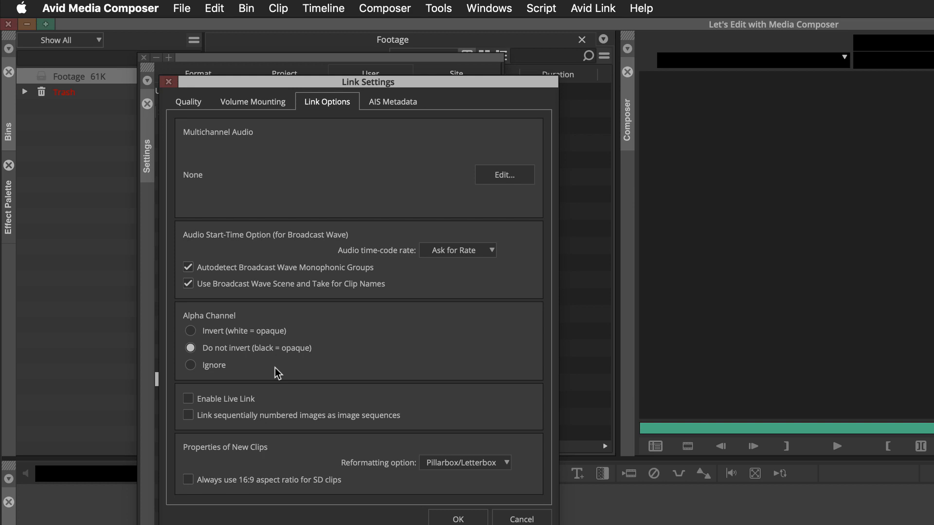
mouse_move(278, 373)
left_click(488, 465)
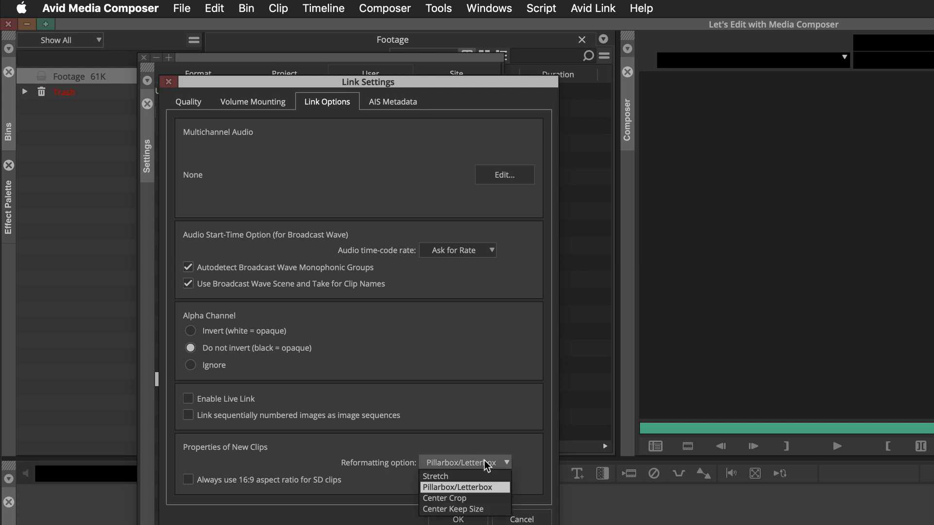
left_click(482, 488)
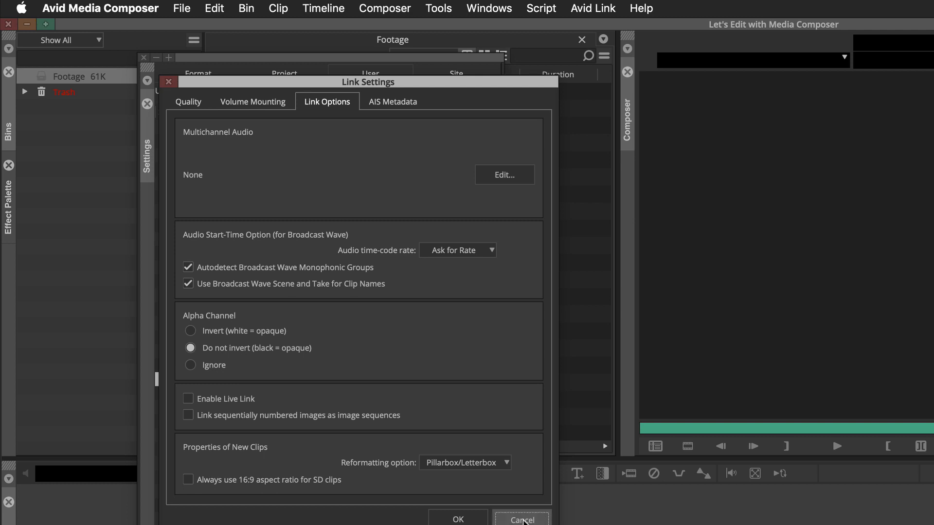
left_click(522, 520)
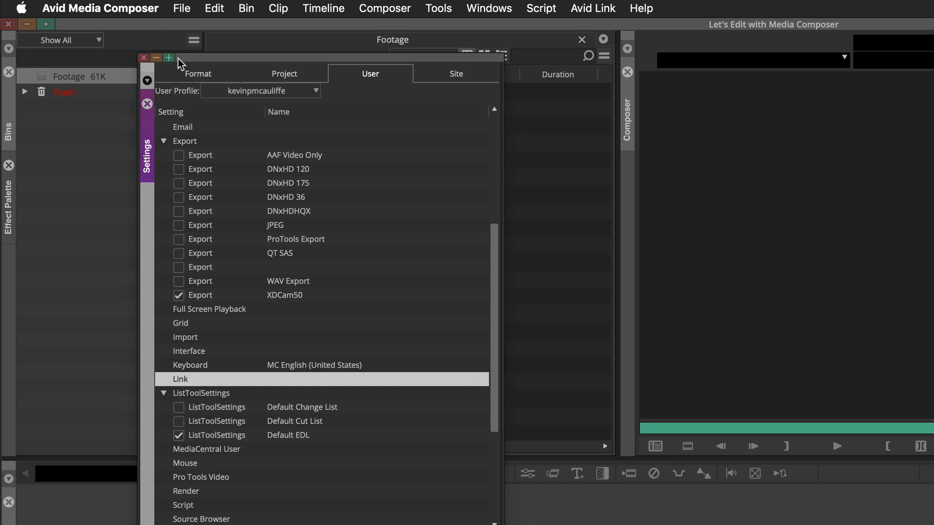
left_click(143, 57)
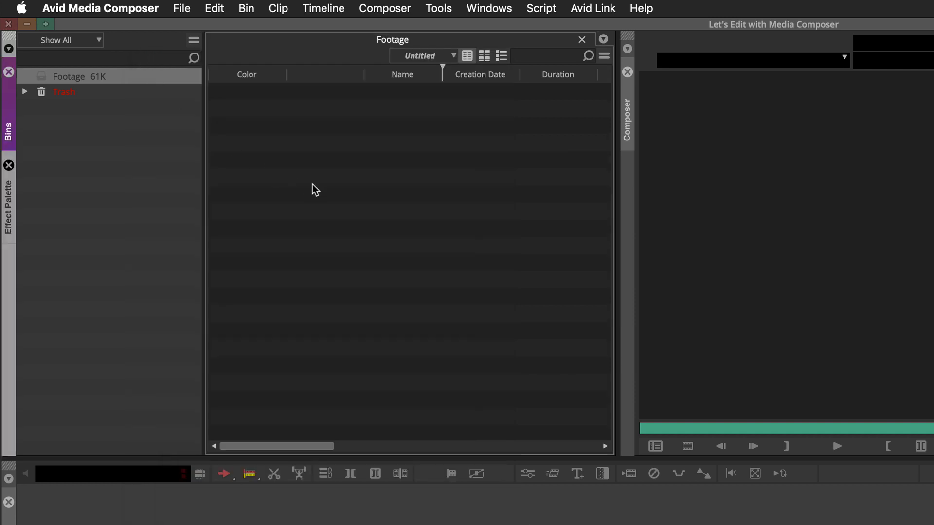
Step: Open the Source Browser from the Footage bin and reposition its window over the bin area
right_click(268, 129)
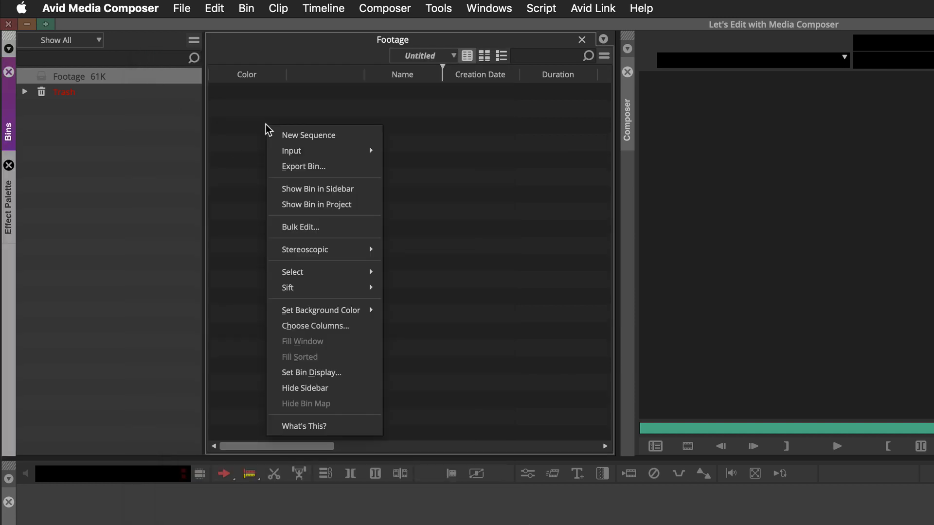
mouse_move(333, 152)
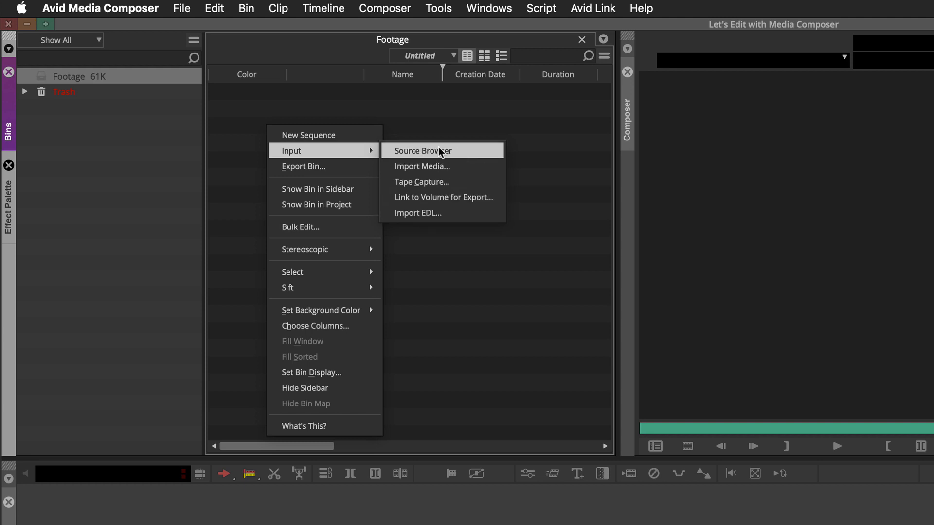
left_click(480, 151)
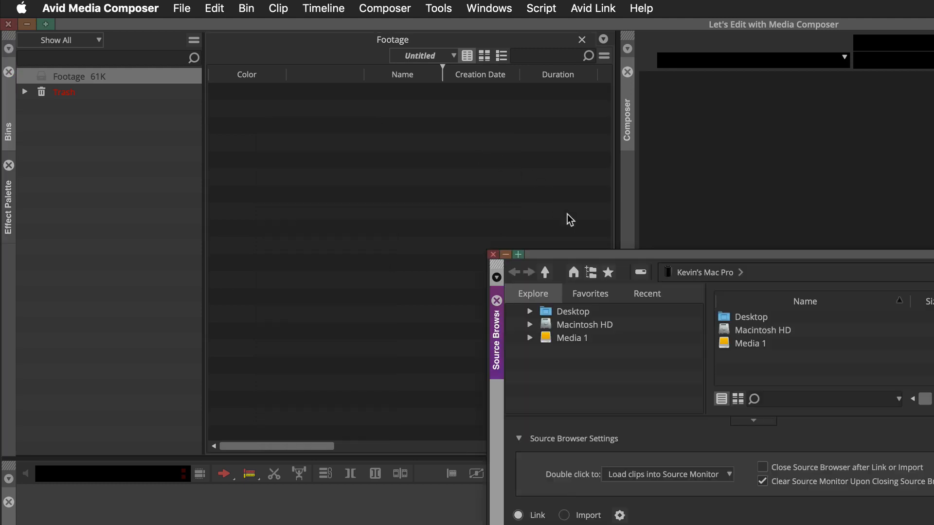
left_click_drag(589, 255, 155, 45)
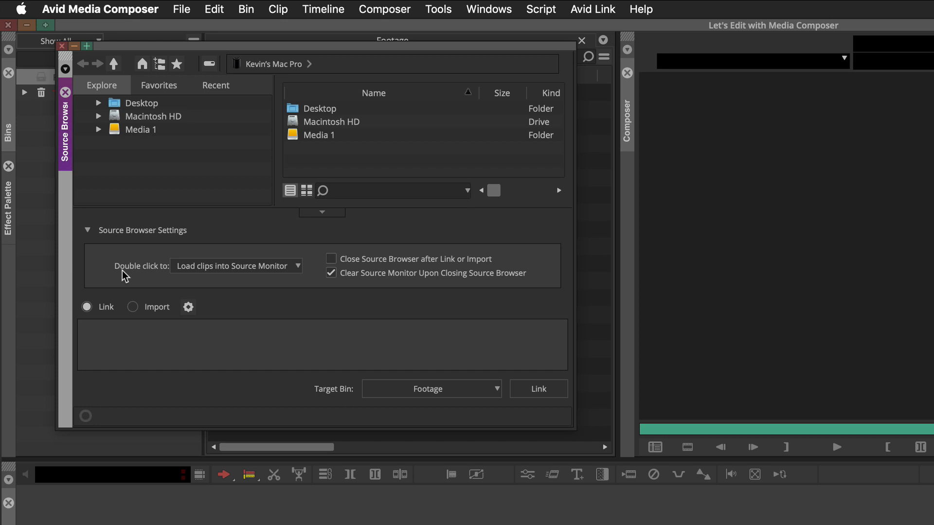
left_click(181, 9)
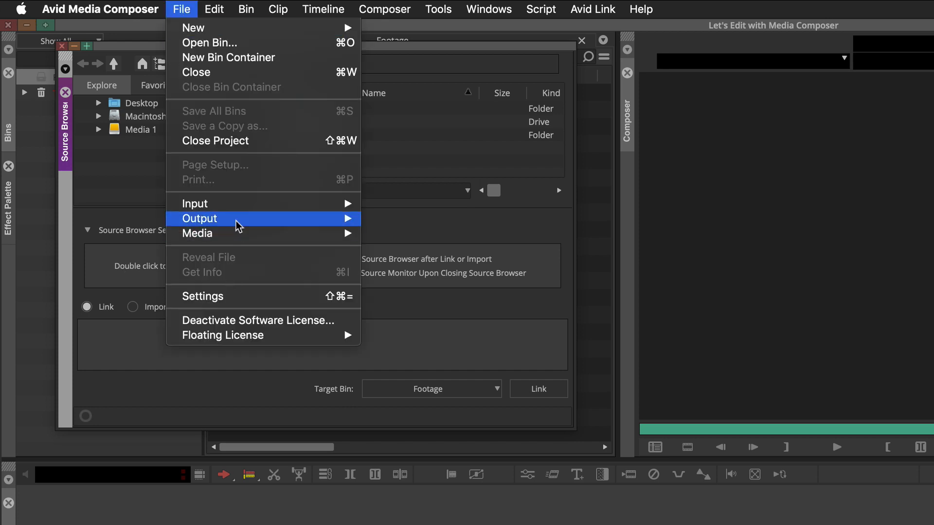
mouse_move(237, 209)
left_click(485, 332)
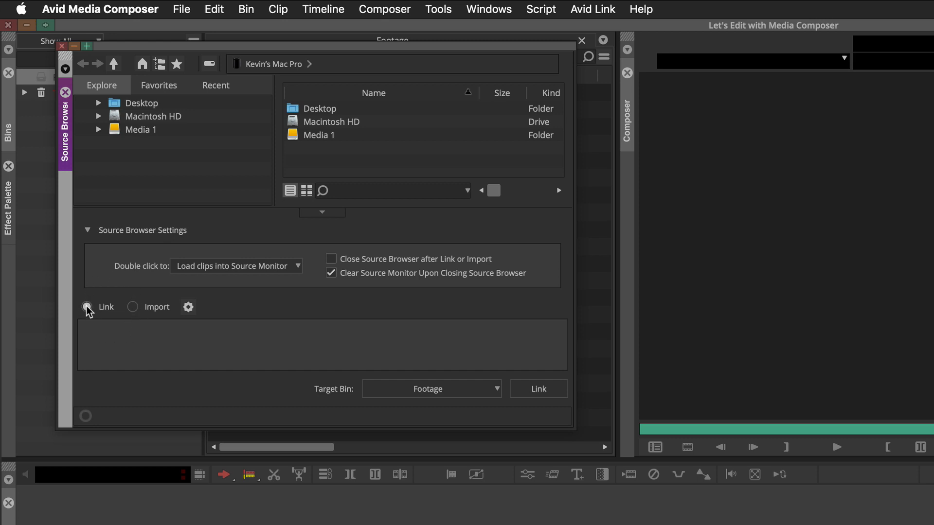
Step: Examine the Source Browser's Link settings for quality, volume mounting and link options, then cancel them
left_click(187, 308)
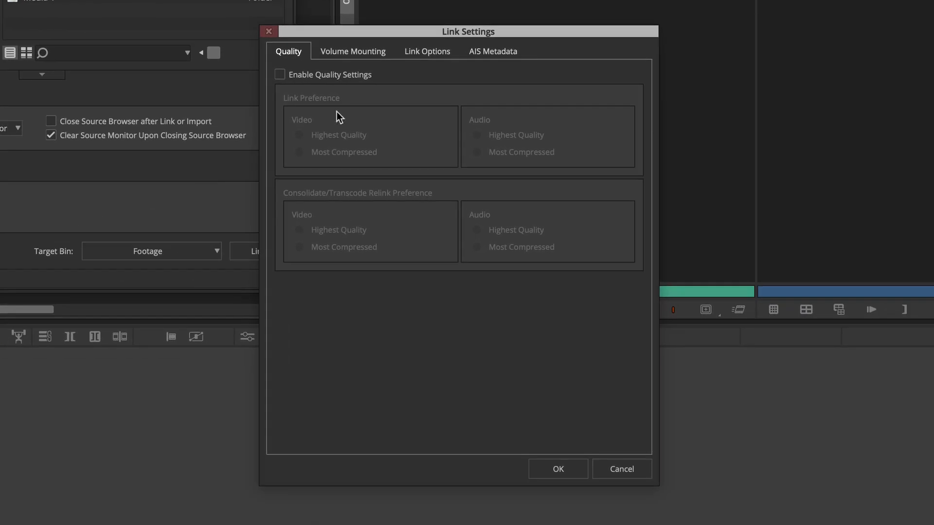
left_click(424, 52)
left_click(336, 51)
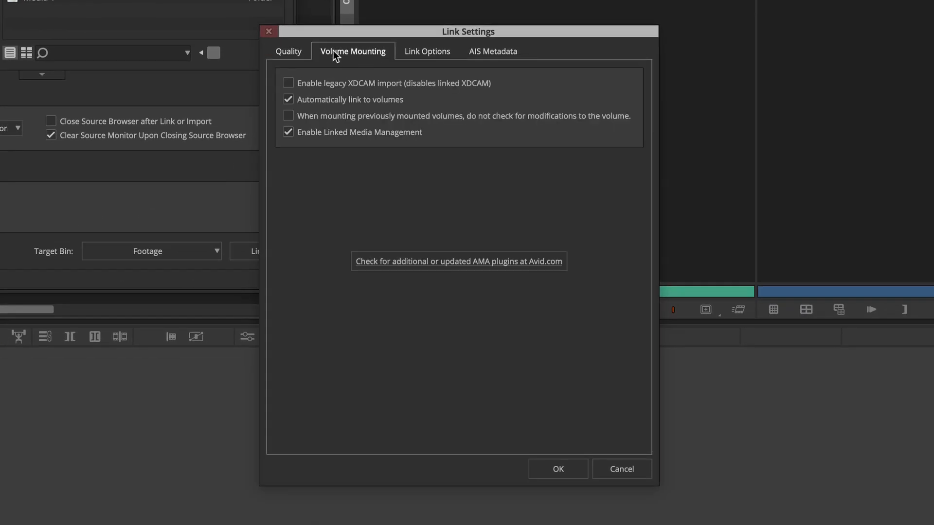
left_click(290, 50)
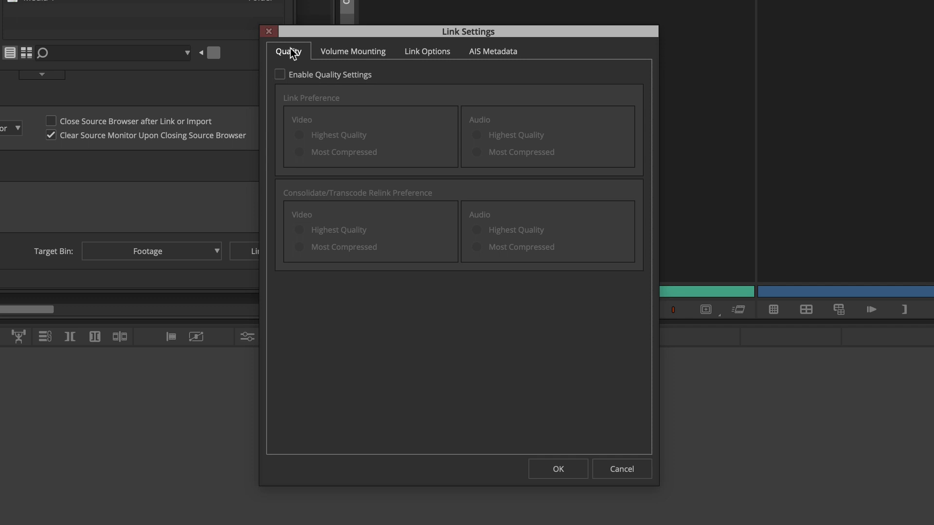
left_click(614, 466)
Step: Switch the Source Browser to Import, view the import settings without changing them, and return to Link
left_click(94, 192)
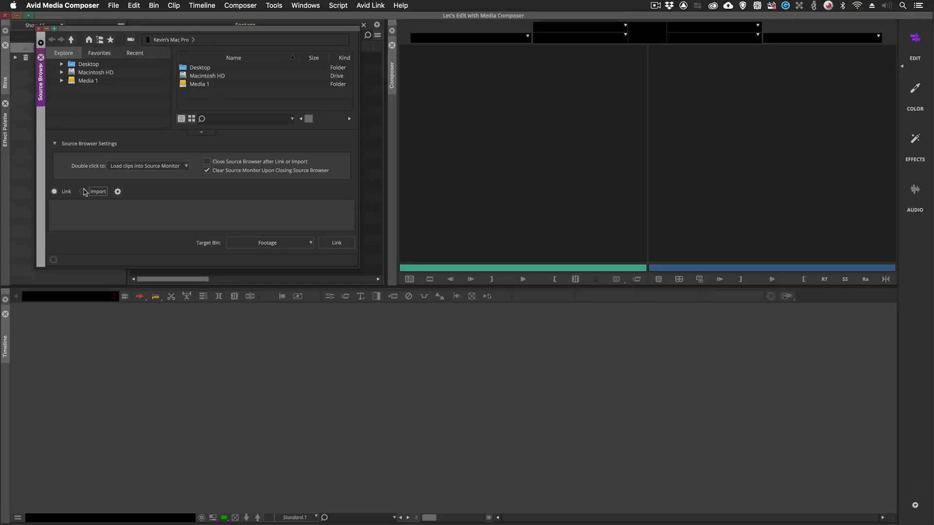
left_click(117, 192)
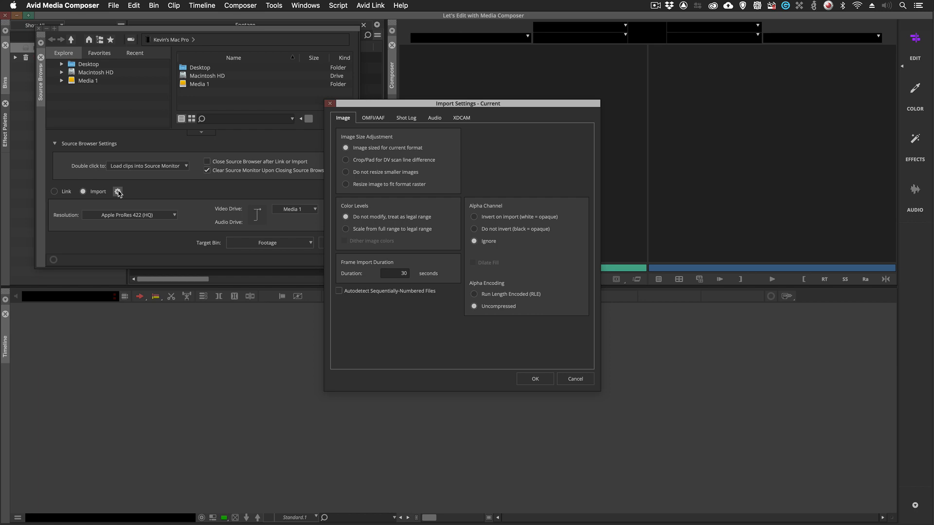
left_click(573, 379)
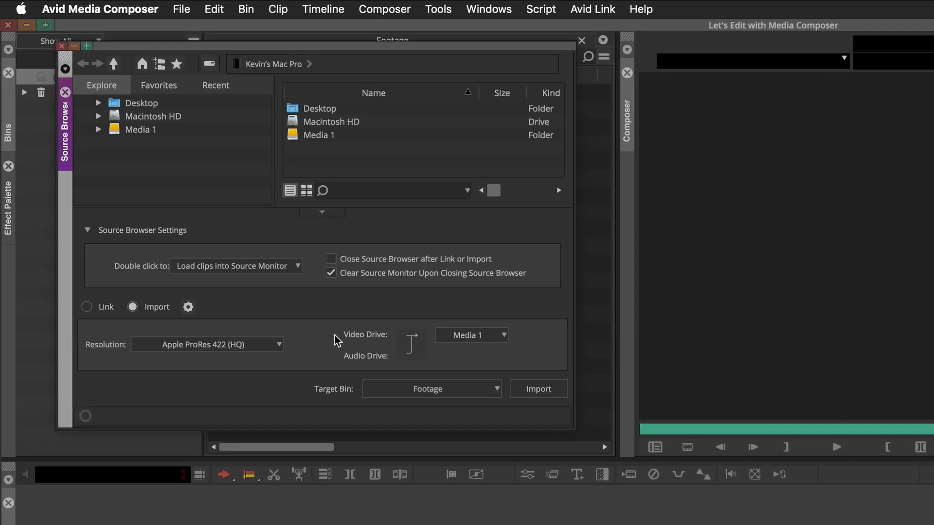
left_click(107, 307)
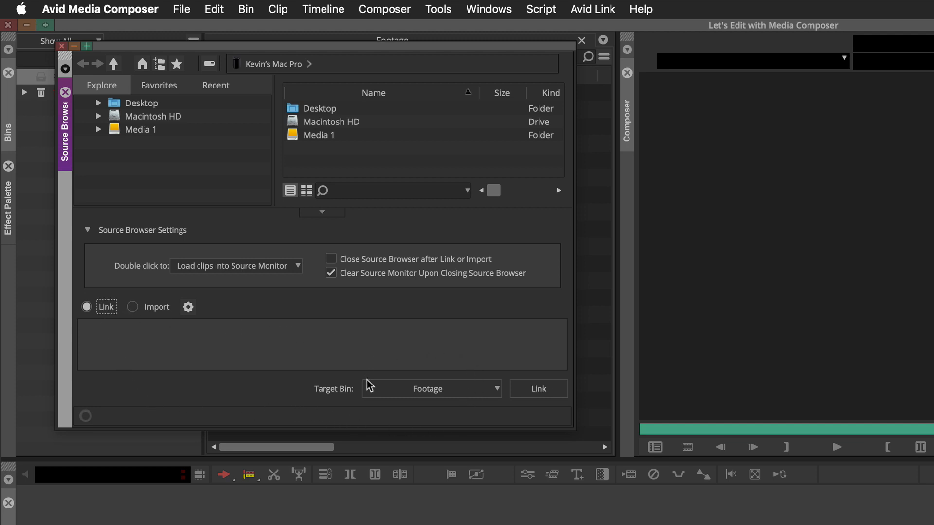
Step: Review the target bin and double-click action choices, keeping Footage and Load clips into Source Monitor
left_click(428, 389)
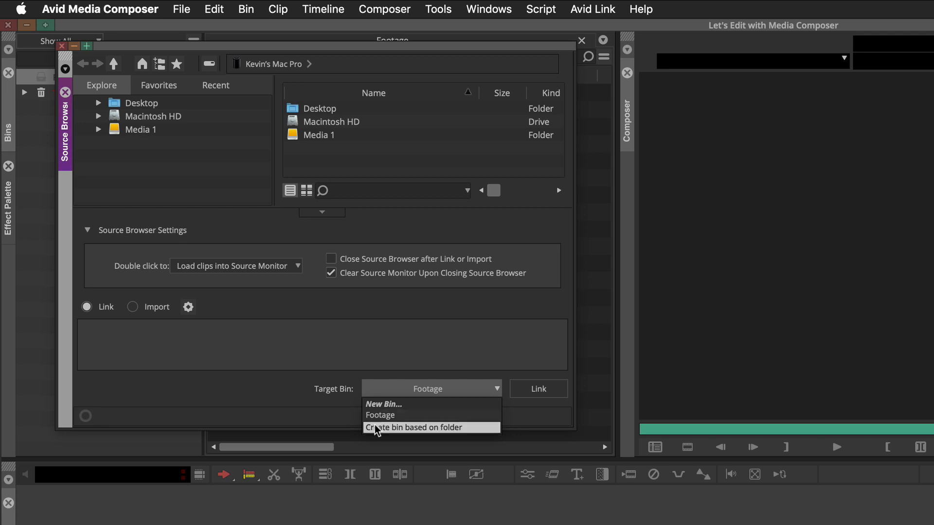
left_click(412, 415)
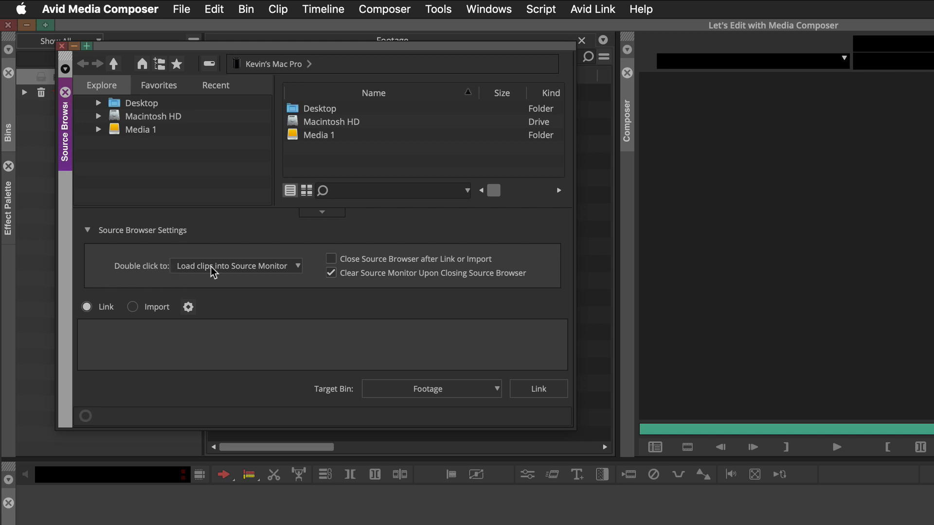
left_click(291, 265)
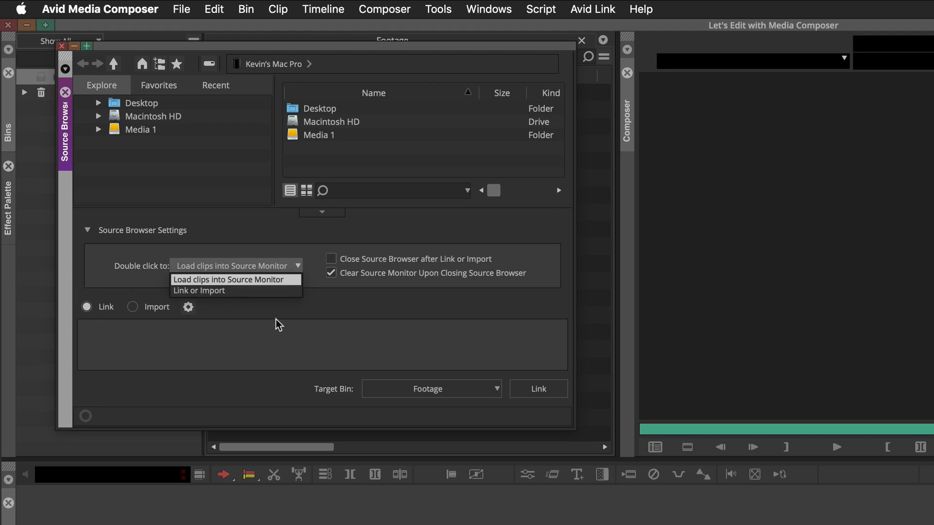
left_click(348, 307)
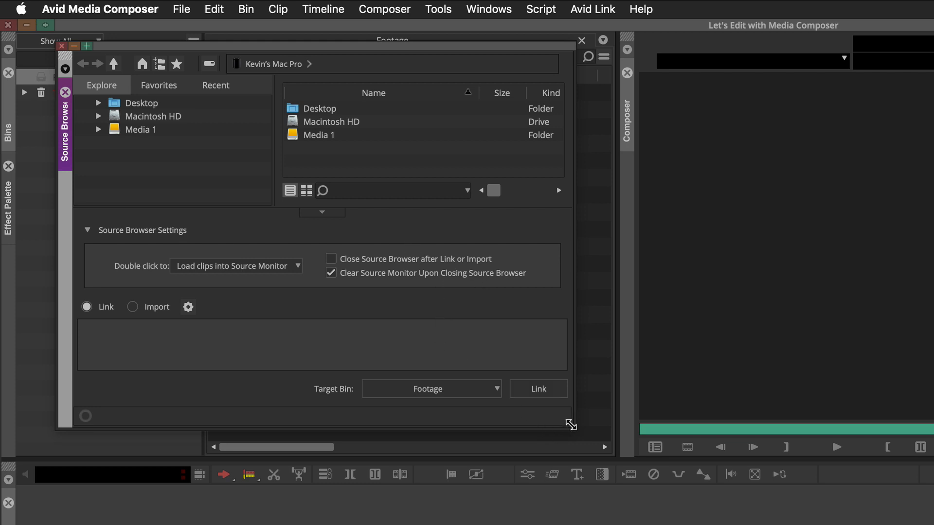
Step: Enlarge and reposition the Source Browser window, trying its settings area collapsed and leaving it expanded
left_click_drag(569, 427, 624, 465)
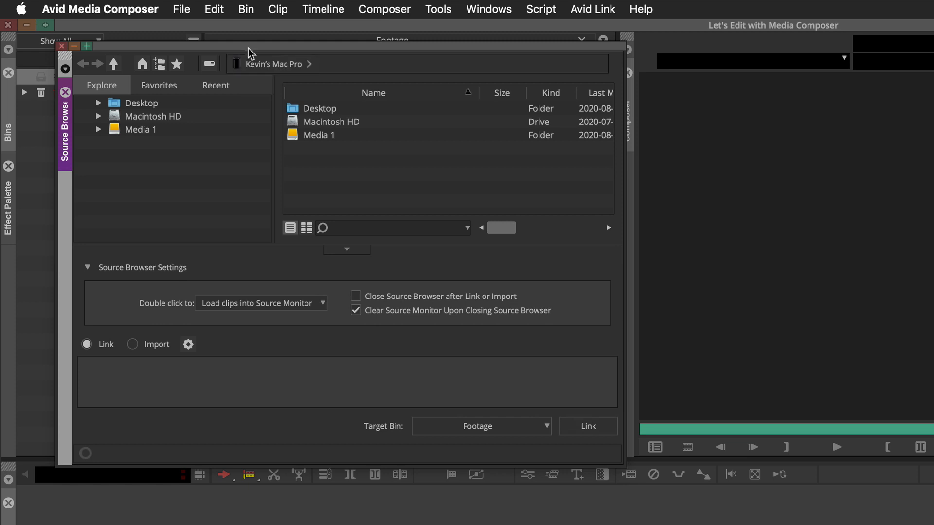
left_click_drag(251, 48, 219, 35)
left_click(312, 239)
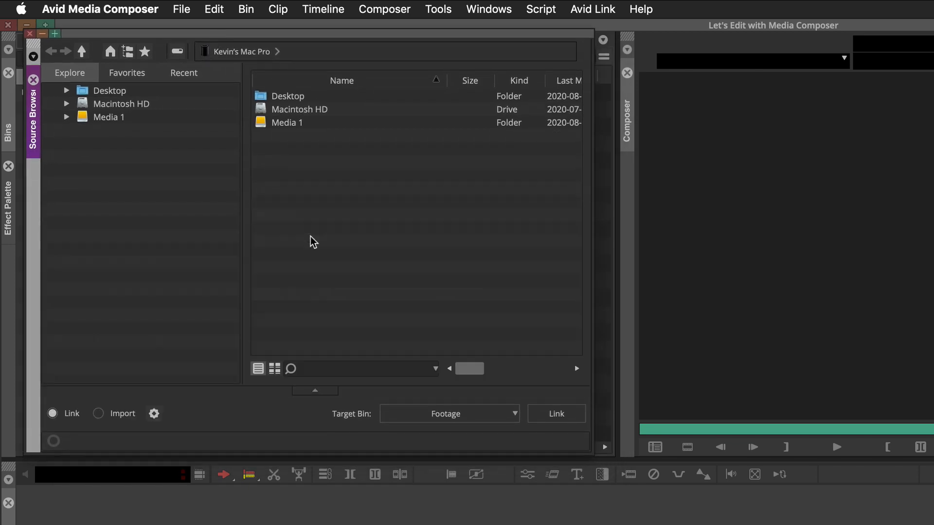
left_click(316, 390)
left_click(318, 238)
left_click(314, 392)
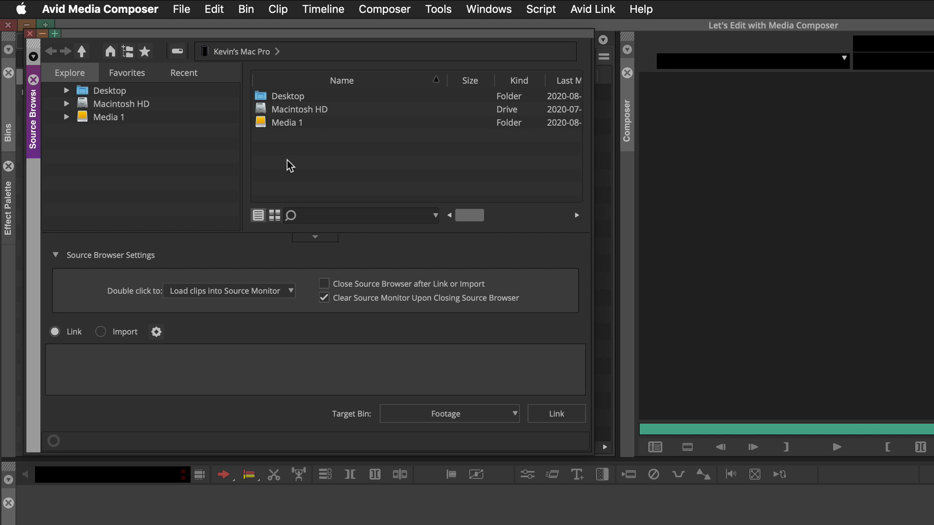
Step: Browse to Media 1 > Footage > ArtGrid > Source Browser Lesson and widen the file list's Name column
double_click(297, 122)
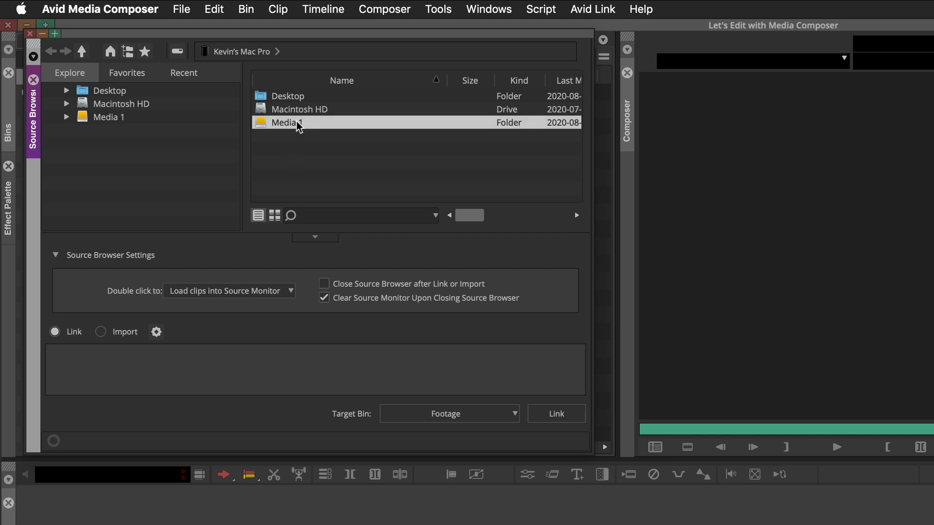
scroll(321, 176, "down", 6)
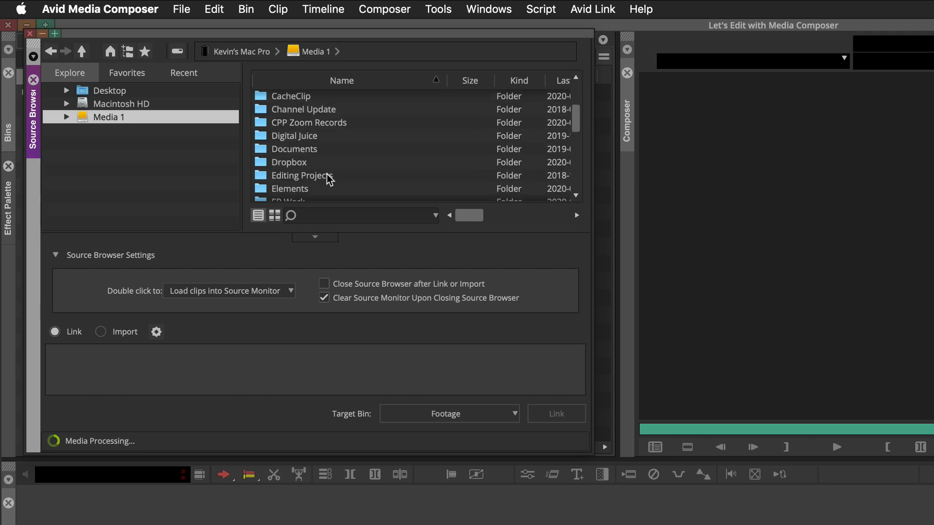
scroll(329, 177, "down", 6)
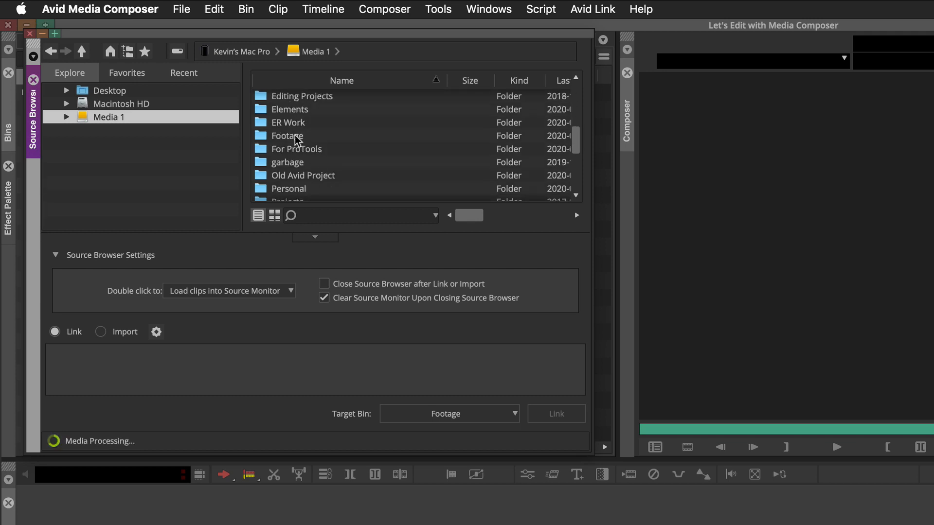
double_click(297, 137)
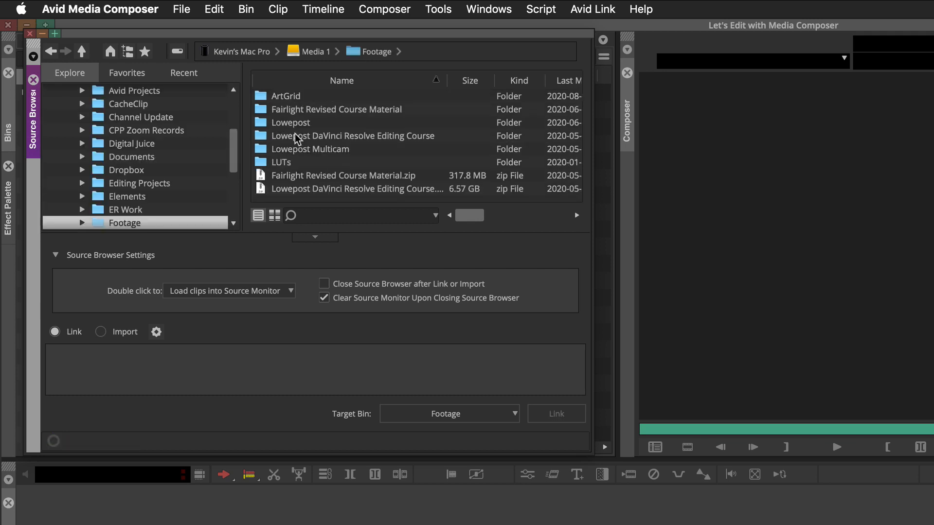
double_click(295, 96)
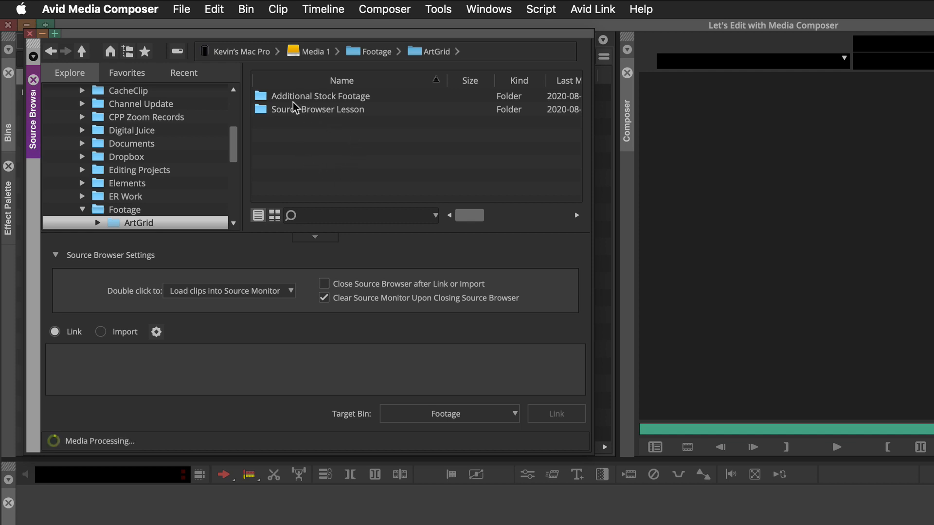
double_click(325, 110)
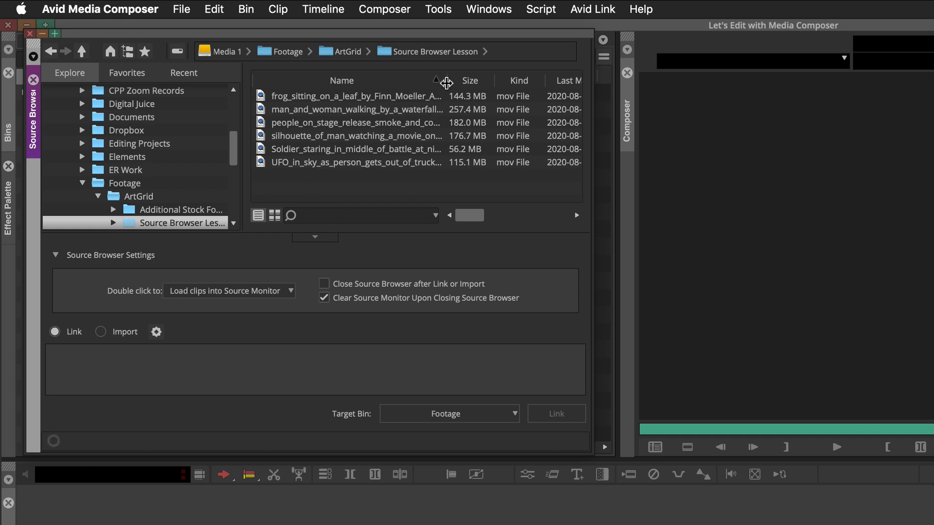
left_click_drag(447, 80, 528, 85)
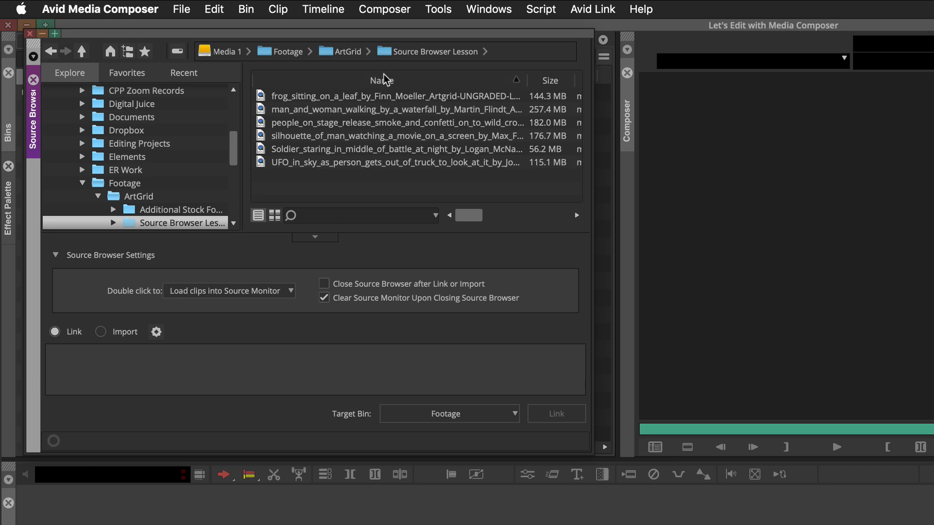
Step: Display the folder's clips as thumbnails, collapse the Source Browser settings area and enlarge the thumbnails
left_click(274, 215)
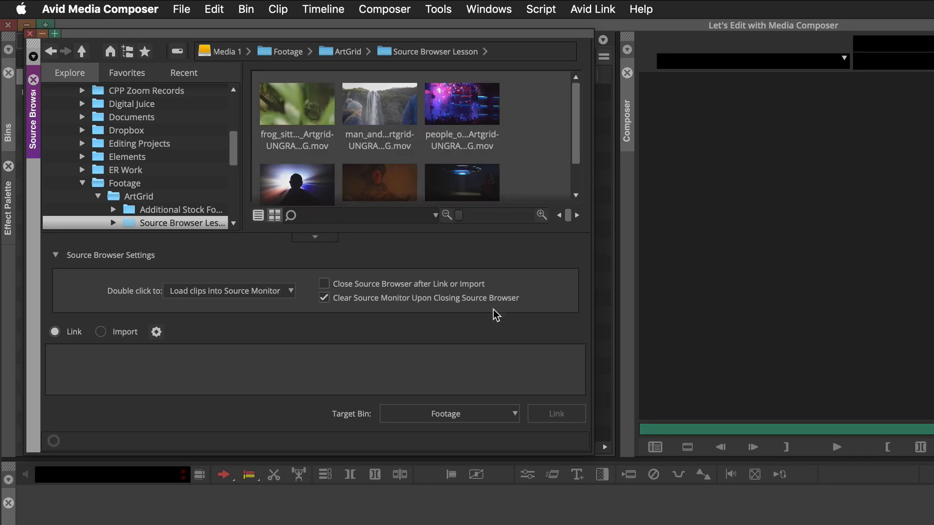
left_click(316, 238)
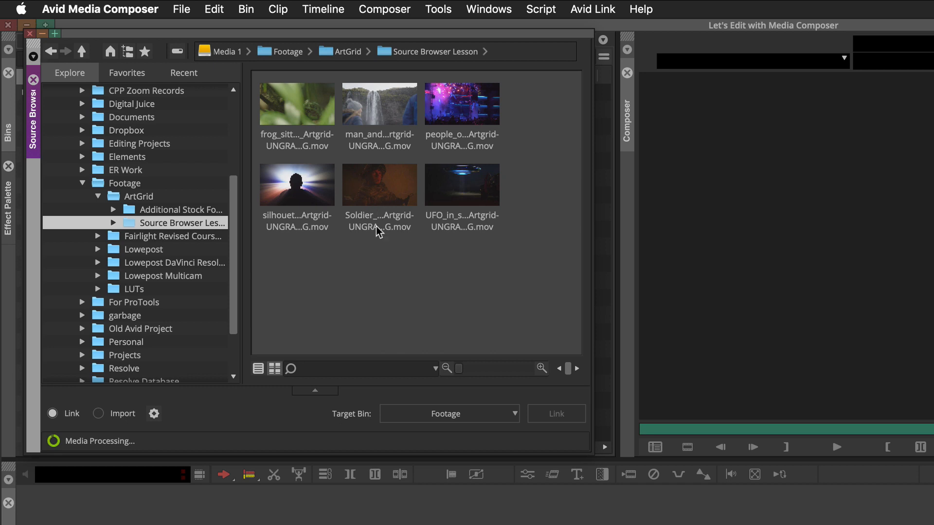
left_click_drag(461, 370, 473, 371)
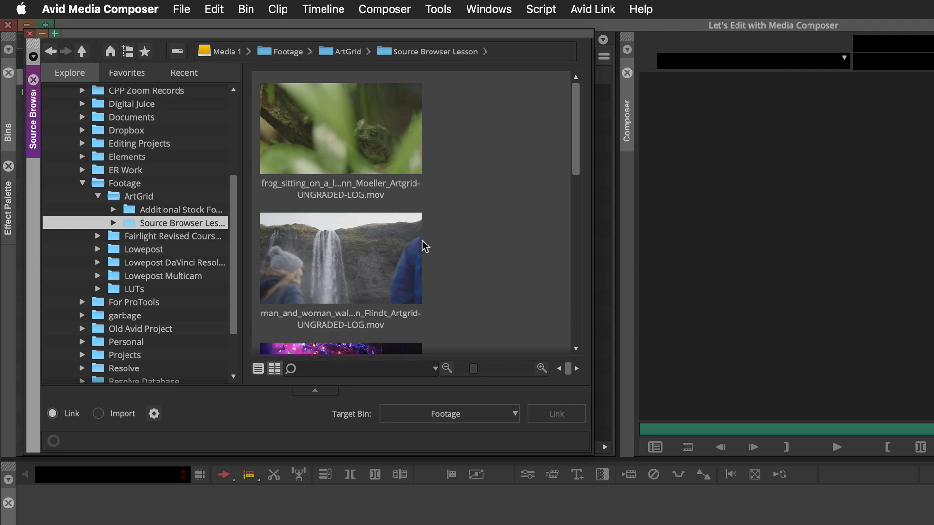
Step: Preview the frog, waterfall and stage crowd clips by skimming through their thumbnails
left_click(345, 146)
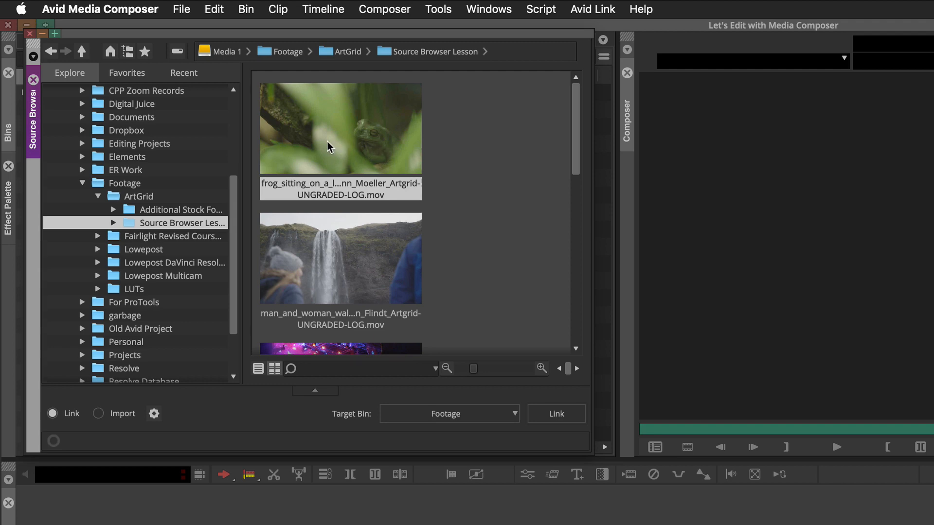
left_click(342, 246)
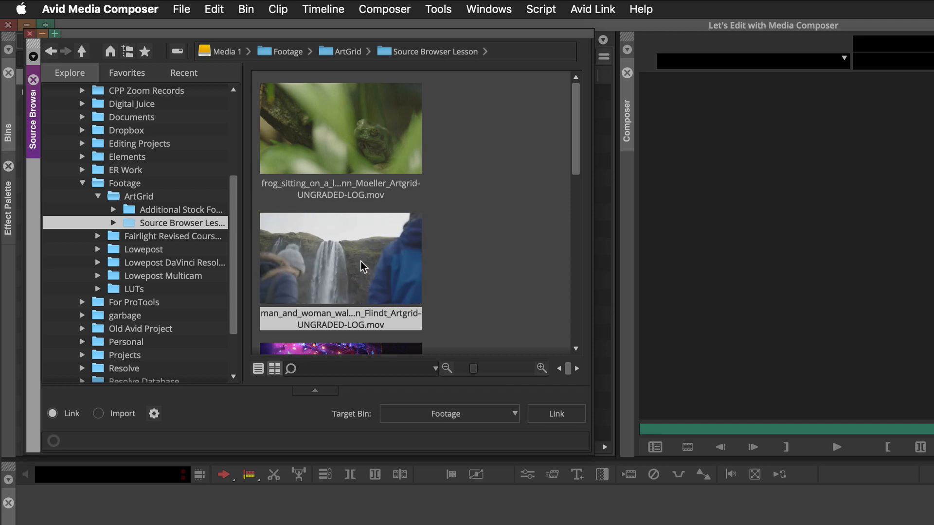
scroll(463, 262, "down", 10)
scroll(462, 262, "up", 5)
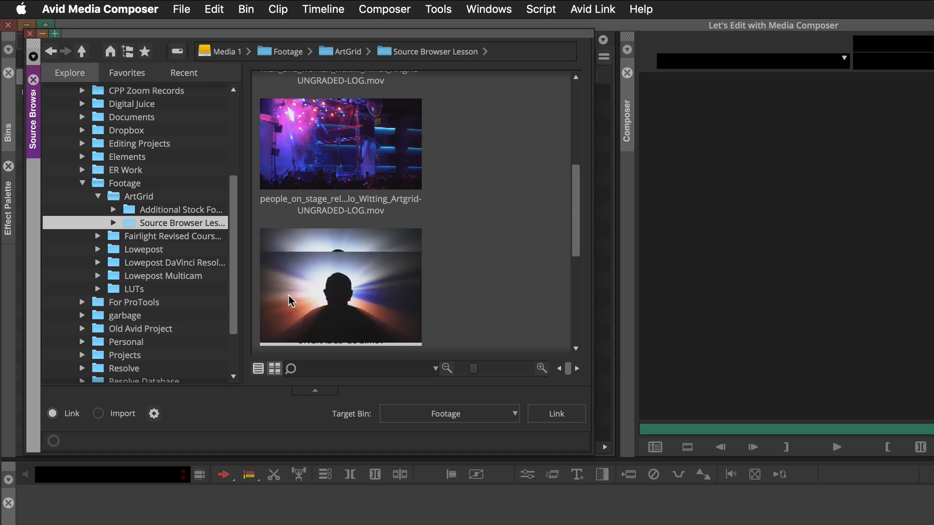
left_click(326, 175)
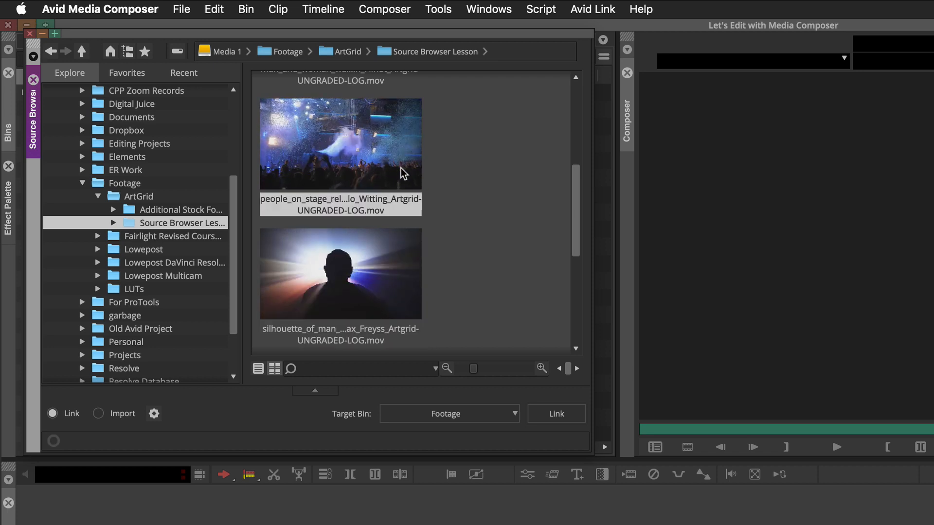
left_click(516, 203)
left_click(328, 368)
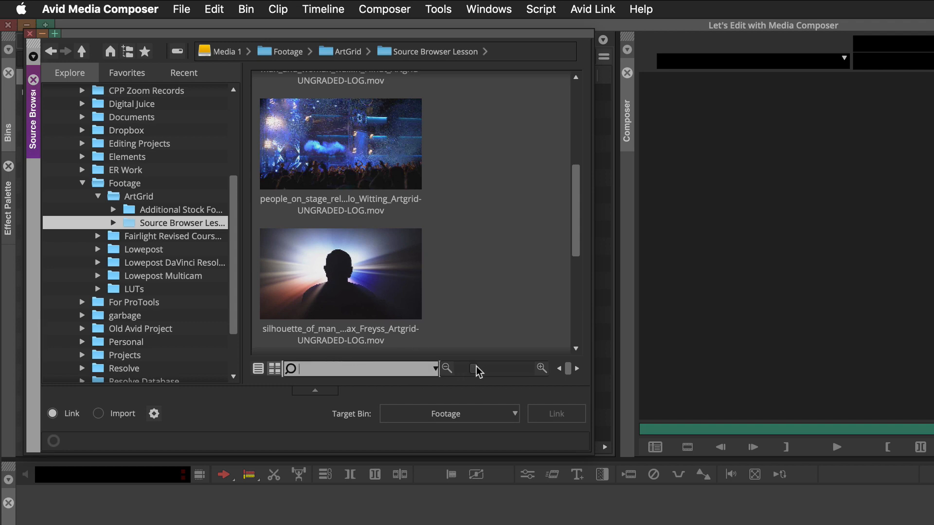
Step: Shrink the thumbnails to two per row and link all clips in the folder to the Footage bin
mouse_move(474, 370)
left_mouse_down()
mouse_move(448, 369)
mouse_move(541, 371)
mouse_move(469, 372)
left_mouse_up()
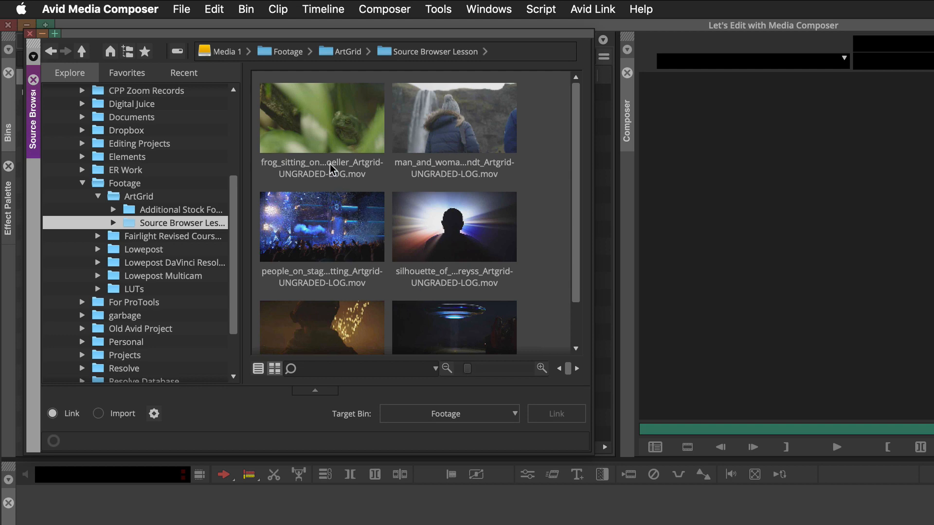
left_click(330, 136)
key("super+a")
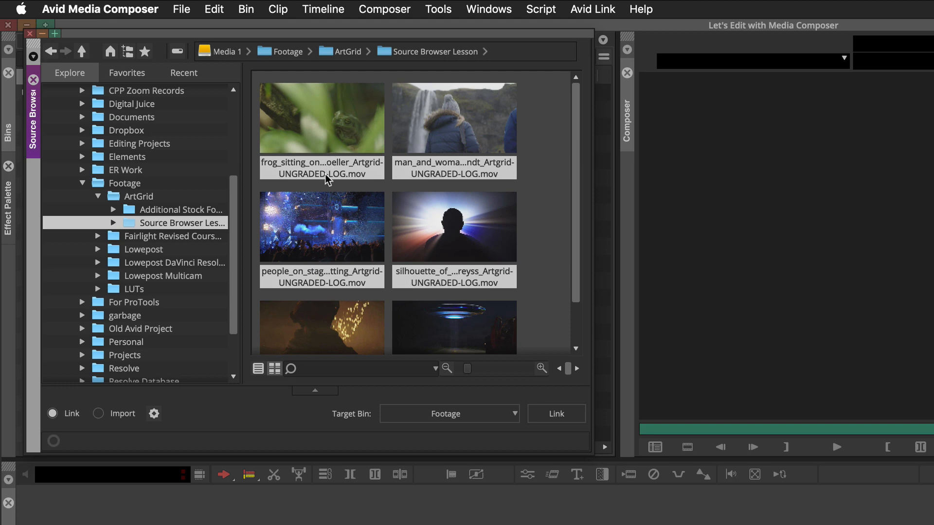
left_click(319, 391)
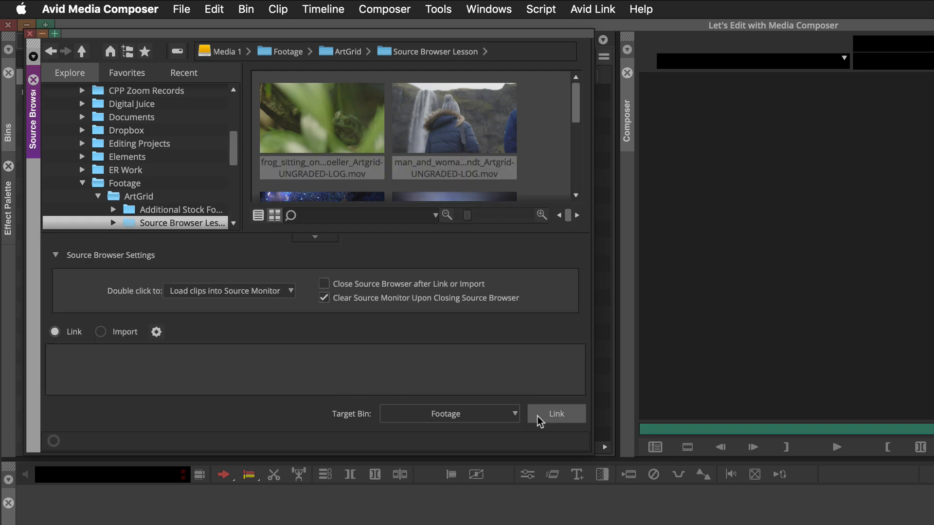
left_click(550, 419)
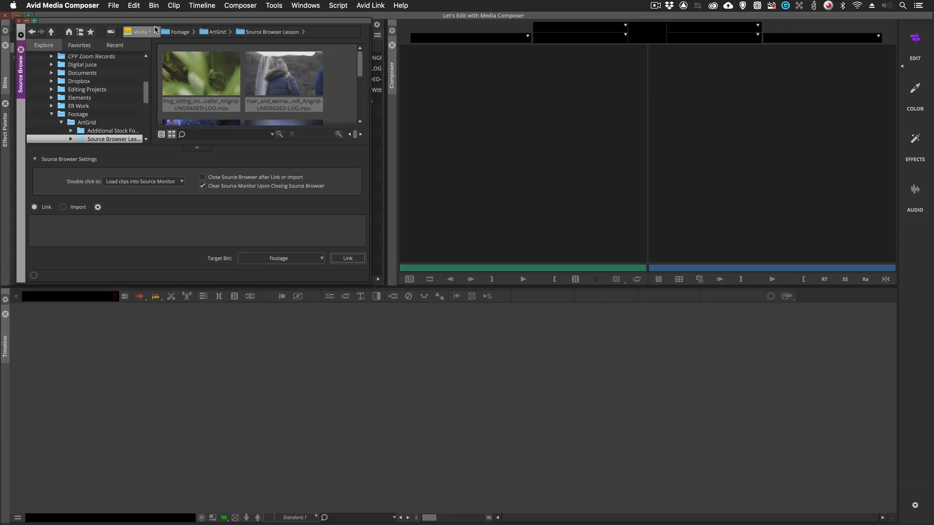
Step: Move the Source Browser clear of the Footage bin's clips and close it
left_click_drag(158, 38, 171, 203)
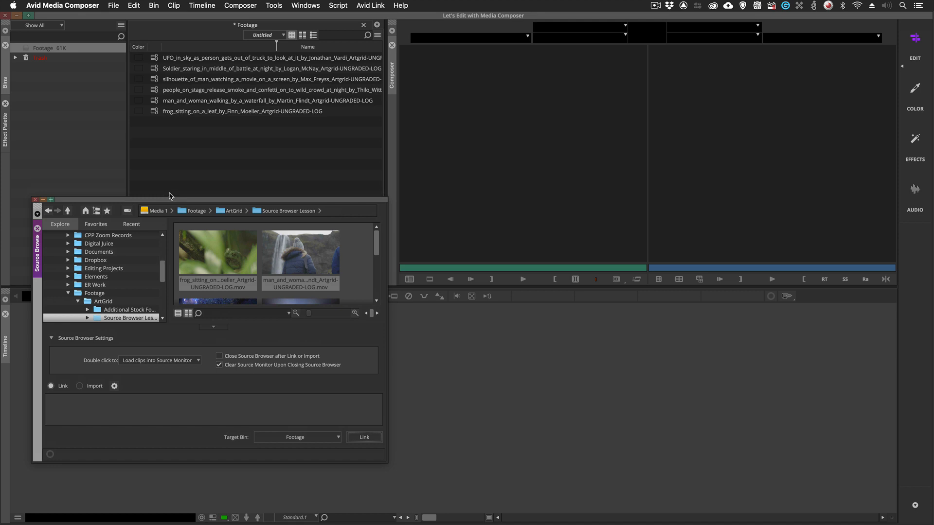
left_click_drag(96, 201, 94, 215)
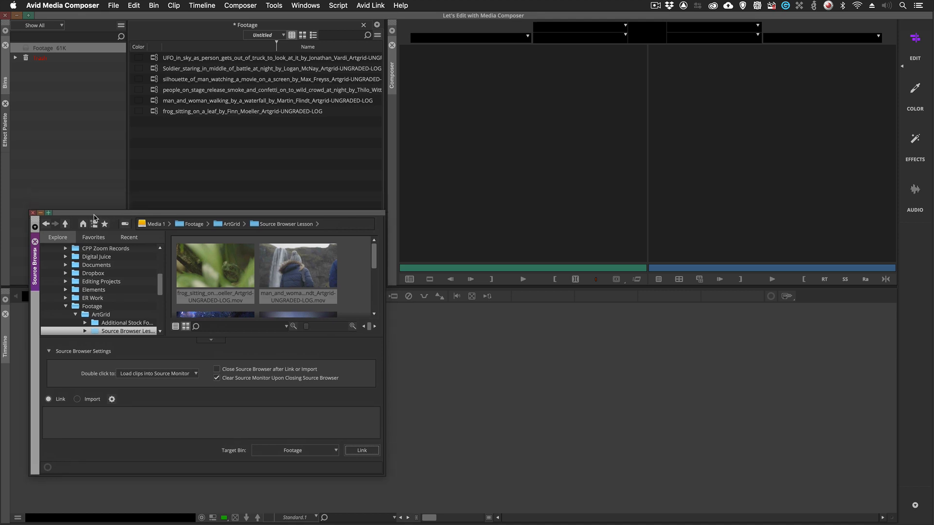
left_click(34, 213)
Step: Load the linked UFO clip into the Source Monitor and play it through from the start
left_click_drag(159, 63, 497, 169)
key("space")
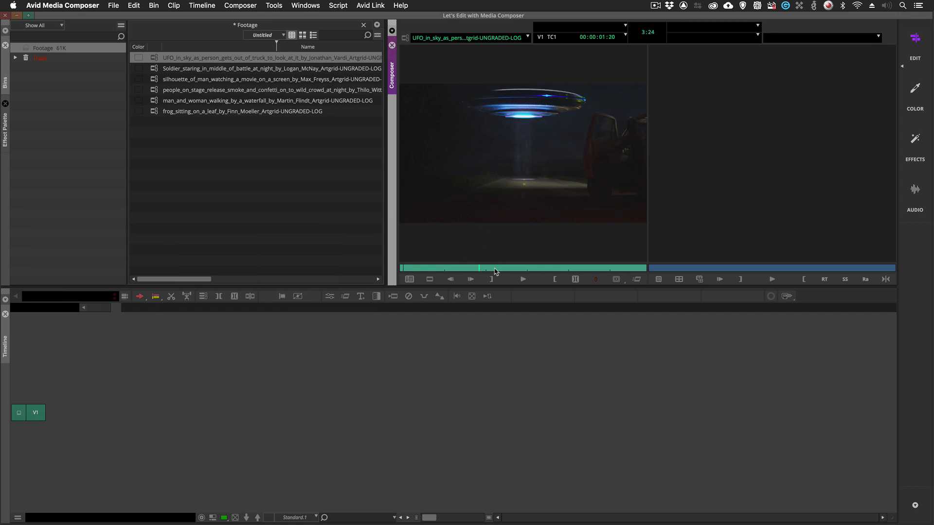
left_click_drag(454, 269, 344, 270)
key("space")
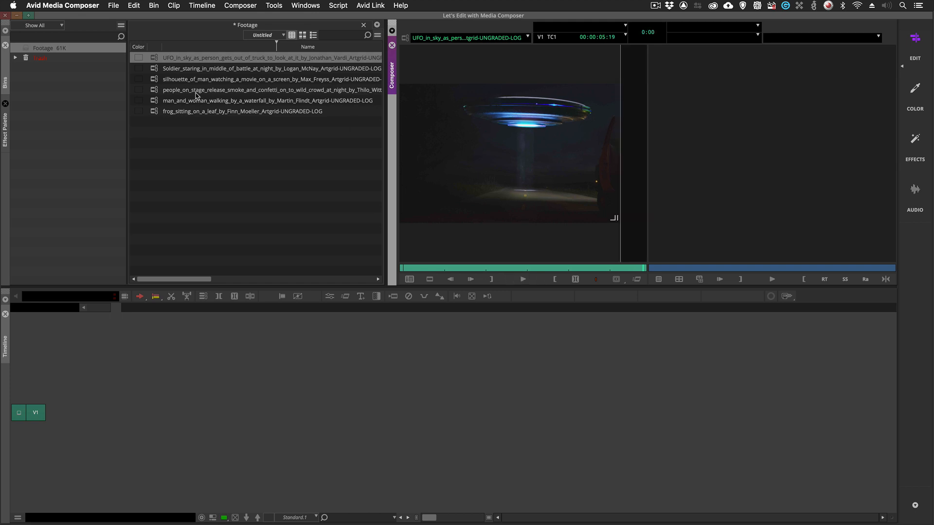
Step: Load and play the frog clip and the silhouette clip in the Source Monitor
double_click(154, 112)
key("space")
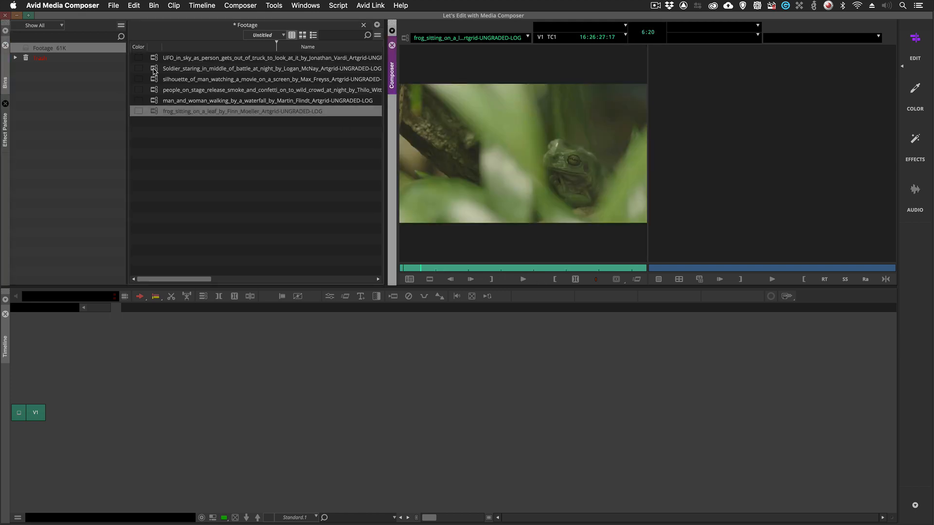
double_click(154, 79)
key("space")
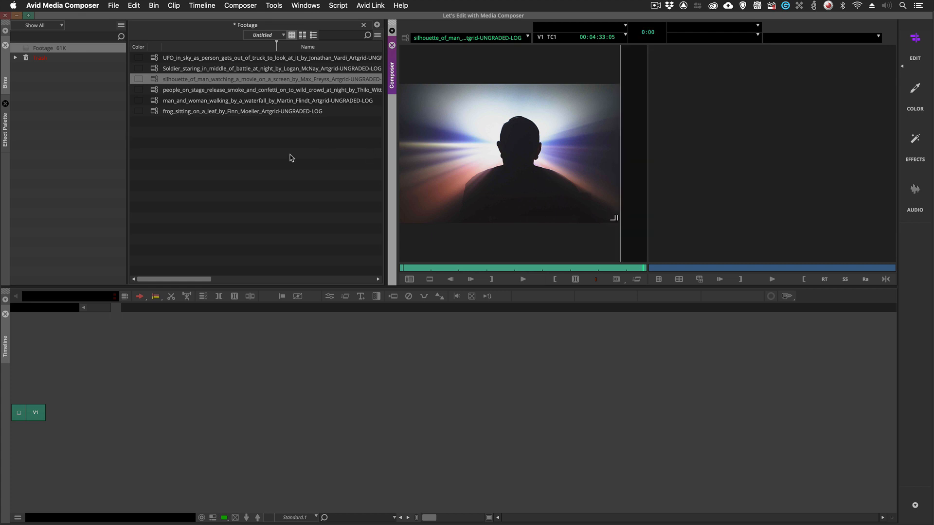
Step: Delete all six master clips from the Footage bin
left_click(231, 167)
key("super+a")
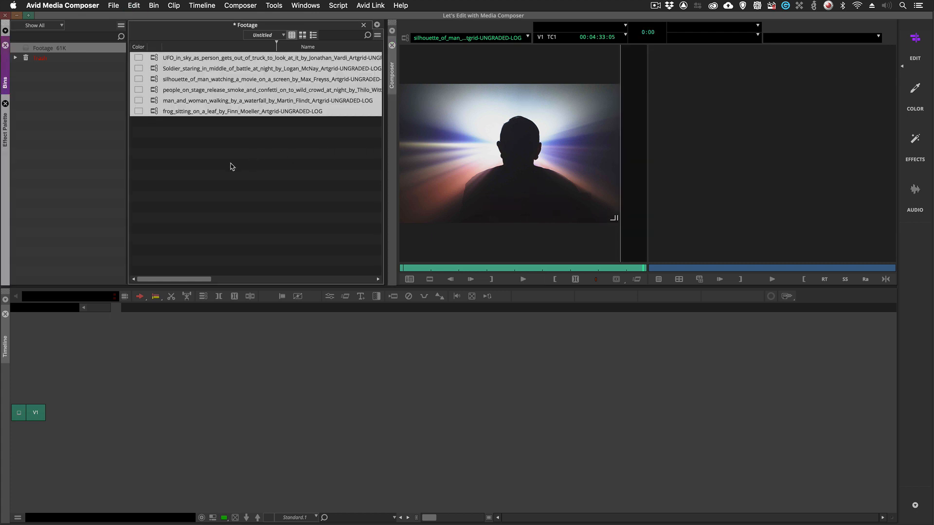
key("Delete")
left_click(443, 246)
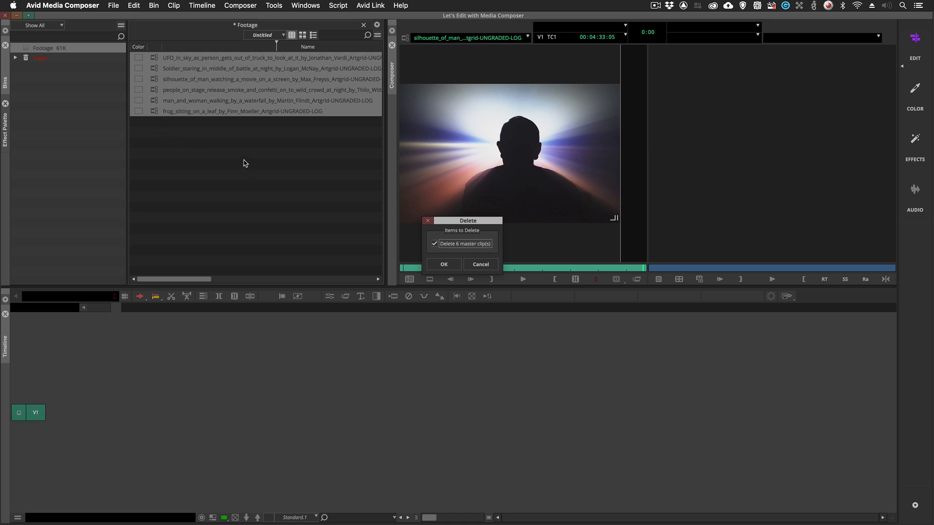
key("Return")
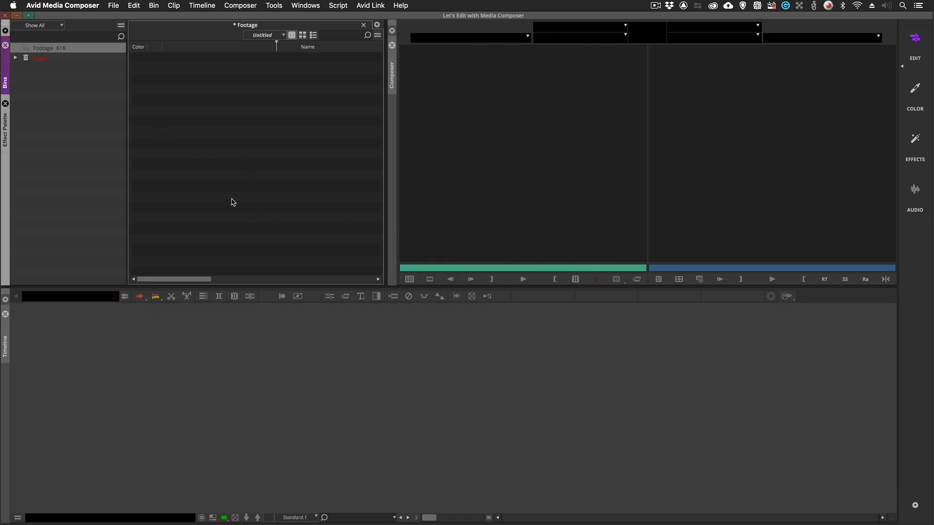
Step: Reopen the Source Browser from the Footage bin and switch it from Link to Import
right_click(197, 151)
mouse_move(209, 156)
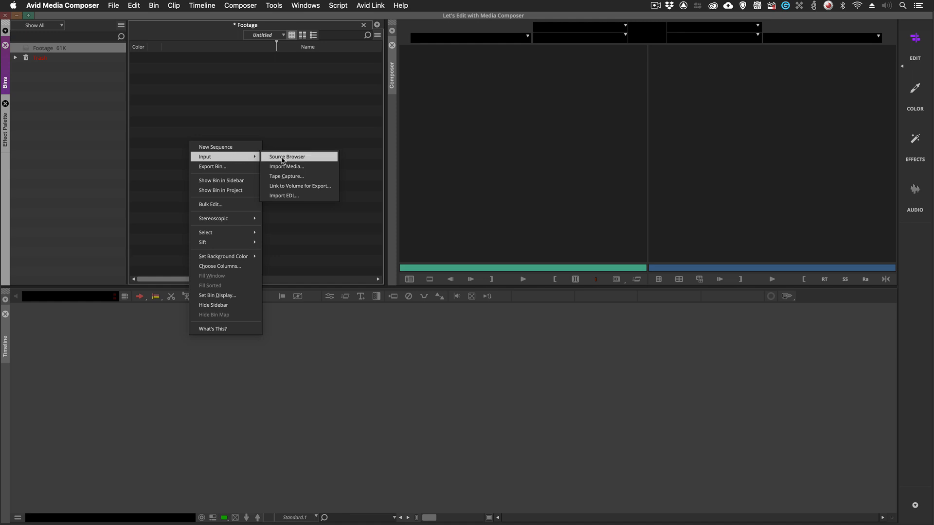
left_click(282, 158)
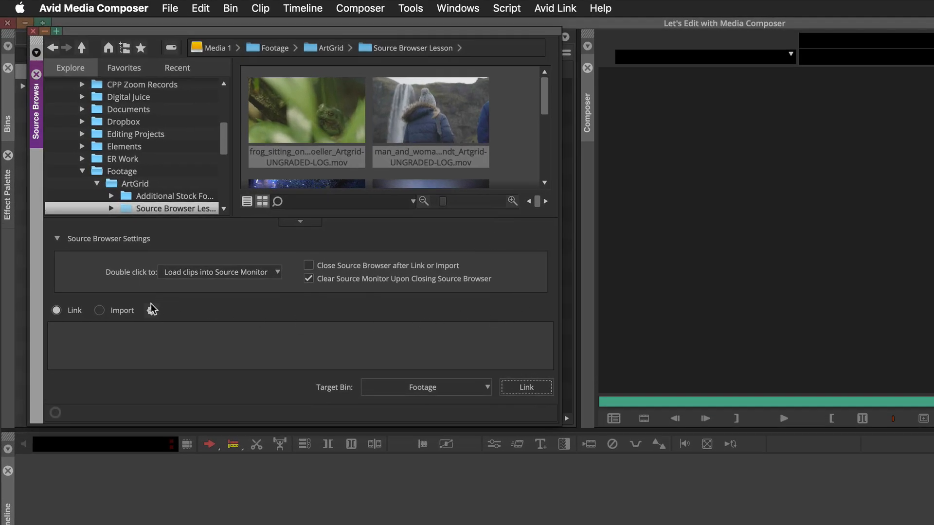
left_click(100, 311)
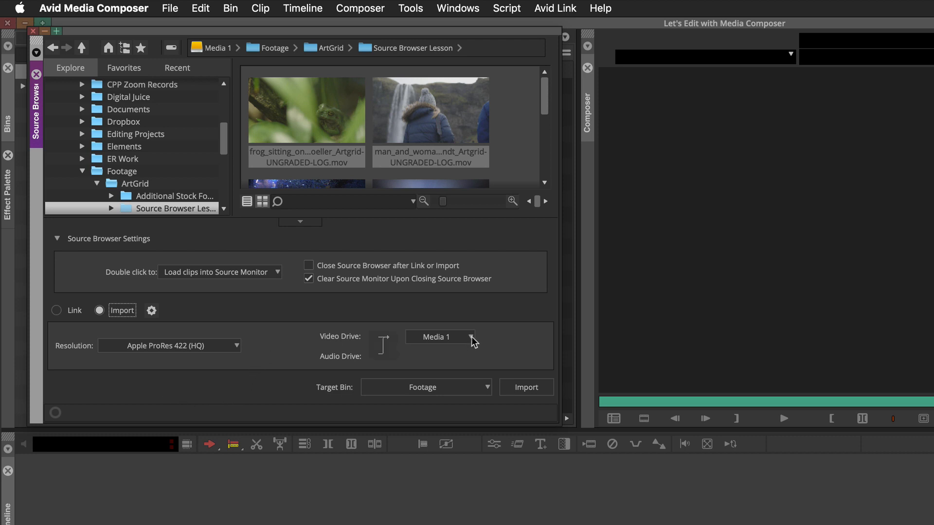
Step: Review the import resolution choices and the Image import settings, keeping Apple ProRes 422 (HQ) and cancelling the settings dialog
left_click(237, 346)
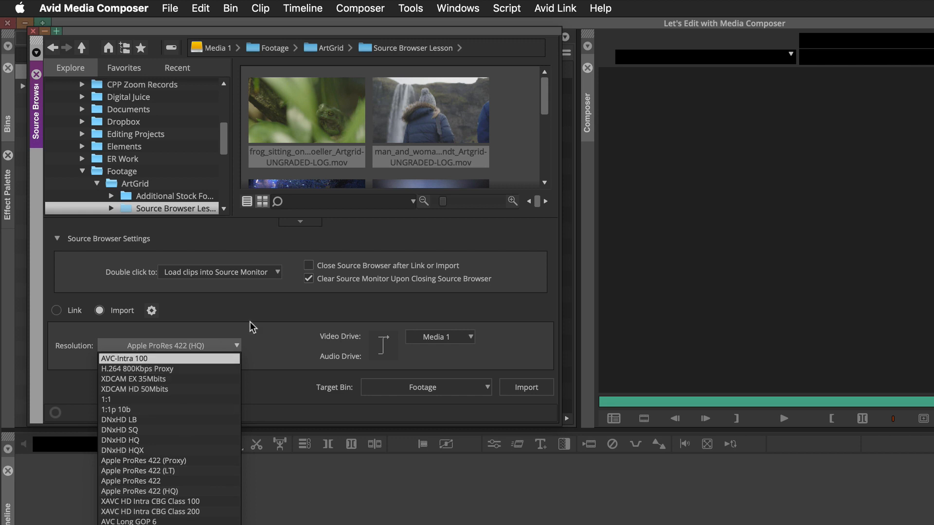
left_click(280, 316)
left_click(151, 311)
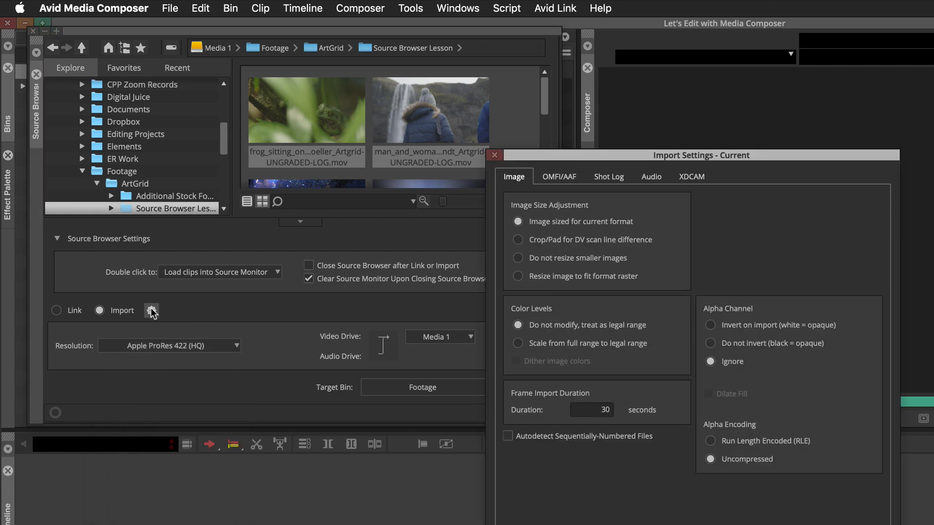
left_click_drag(588, 156, 195, 39)
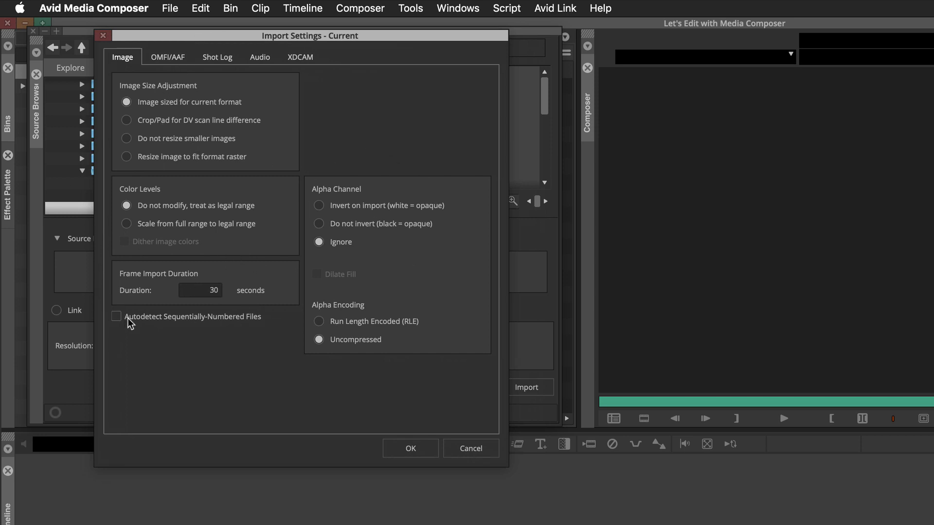
left_click(474, 447)
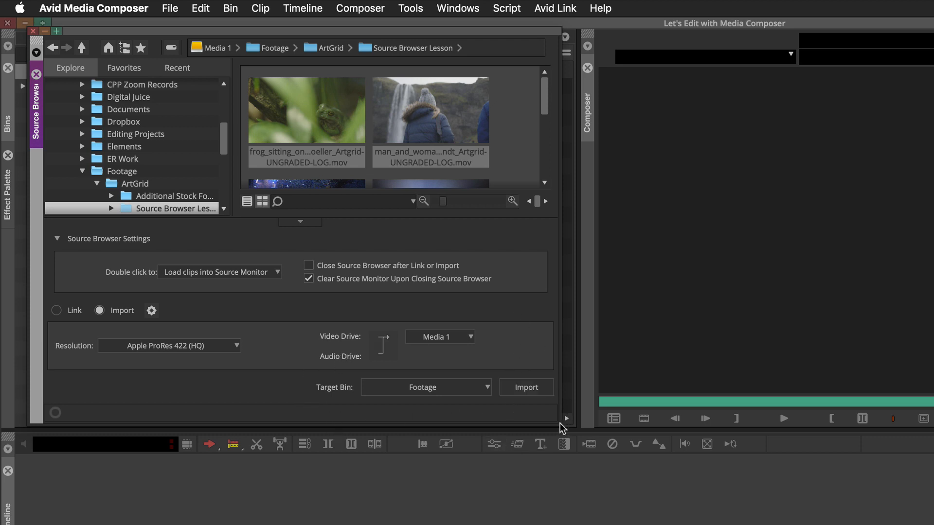
Step: Enlarge the Source Browser, show the clips as a list with all metadata columns in reach, and deselect them
left_click_drag(557, 424, 653, 464)
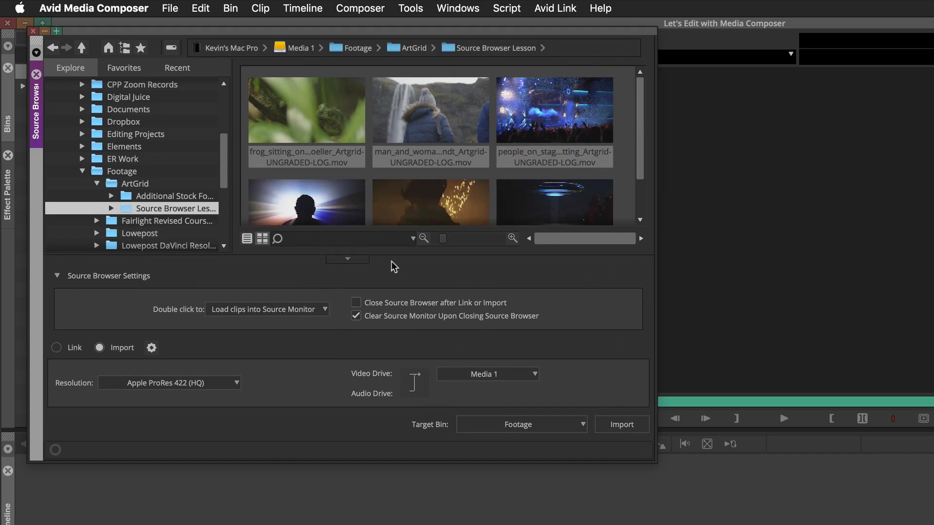
left_click(247, 238)
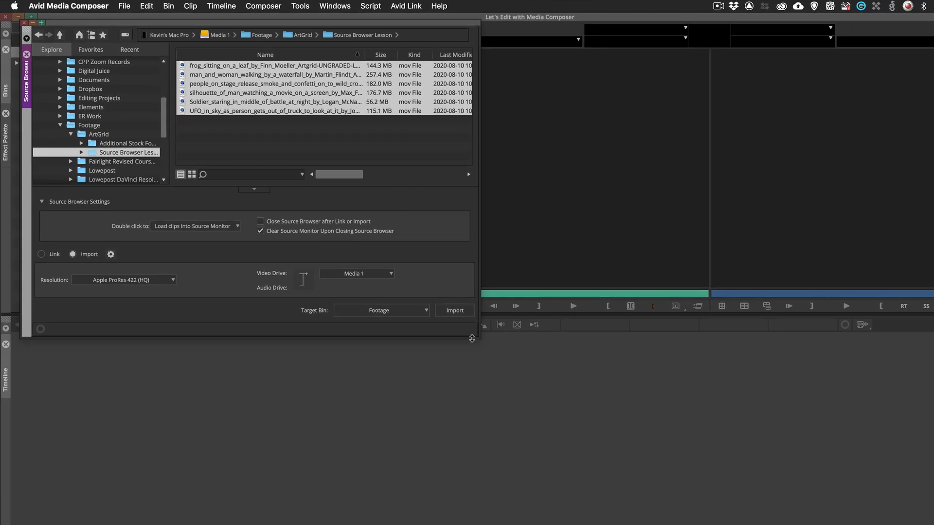
left_click_drag(472, 339, 785, 360)
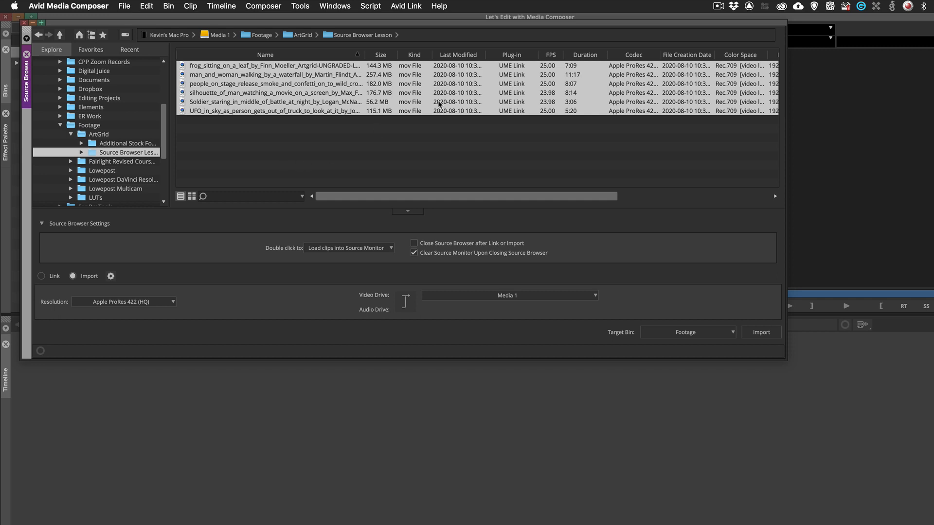
left_click(529, 148)
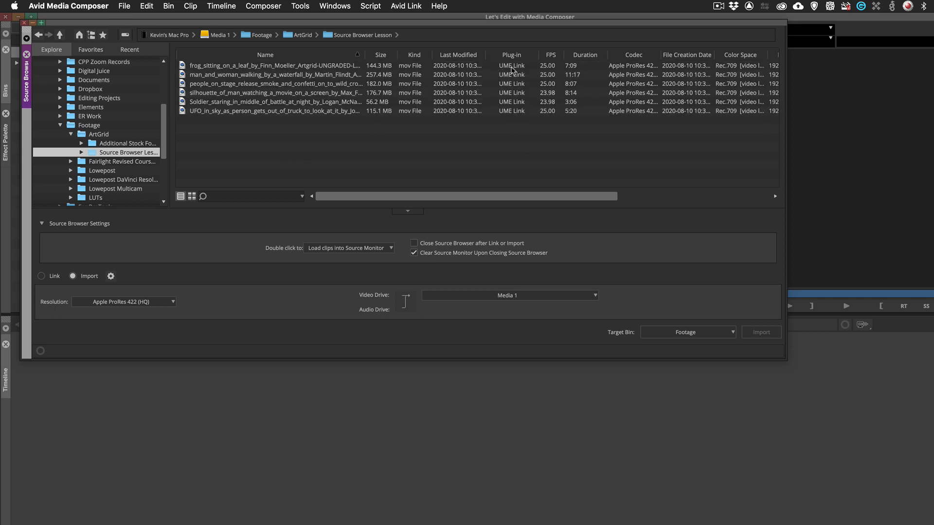
Step: Try linking the frog clip with Autodetect and with the QuickTime plug-in
left_click(512, 69)
right_click(513, 70)
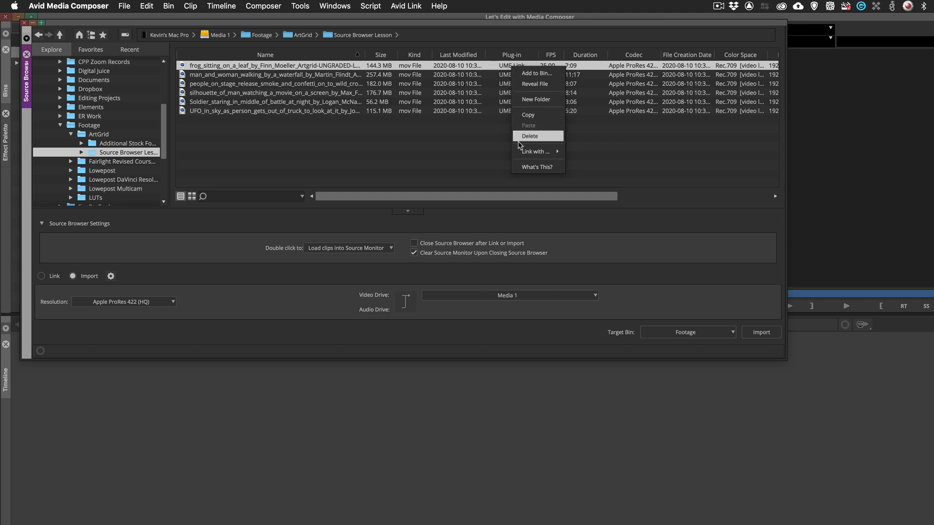
mouse_move(520, 156)
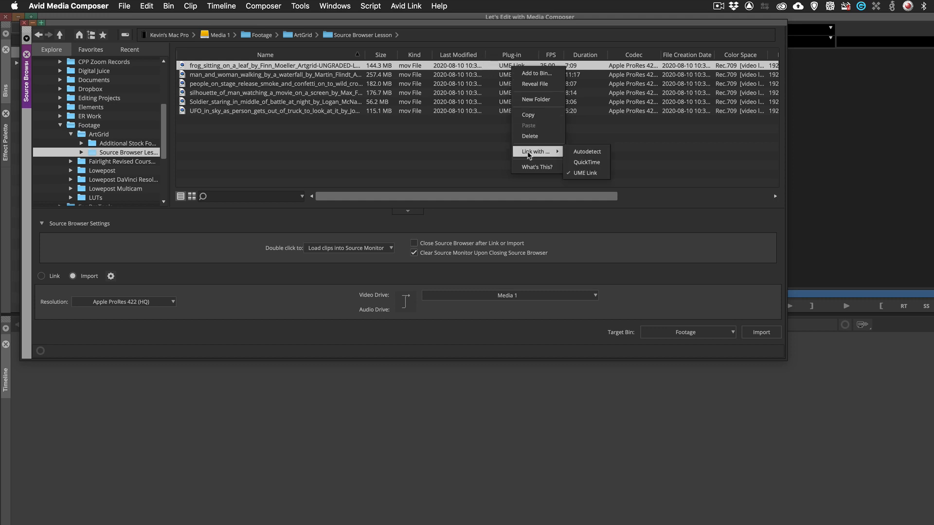
left_click(588, 151)
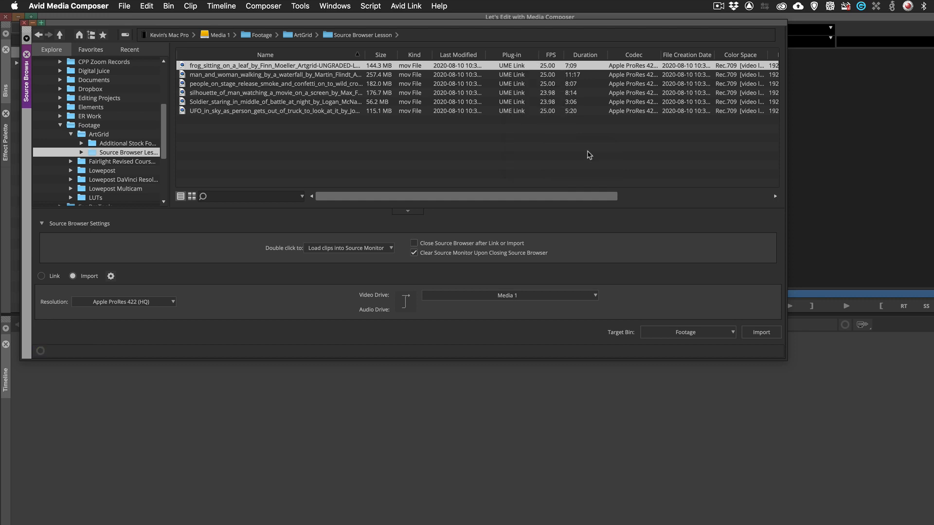
right_click(523, 64)
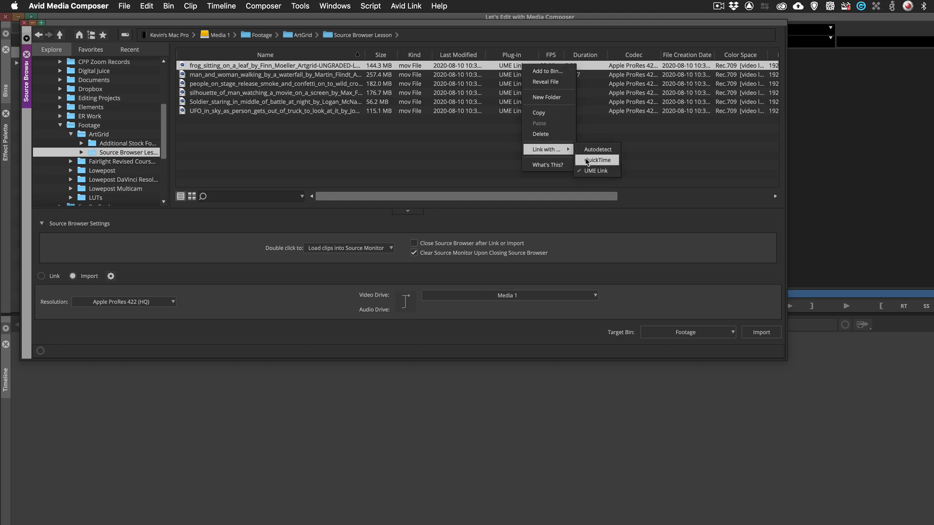
left_click(586, 160)
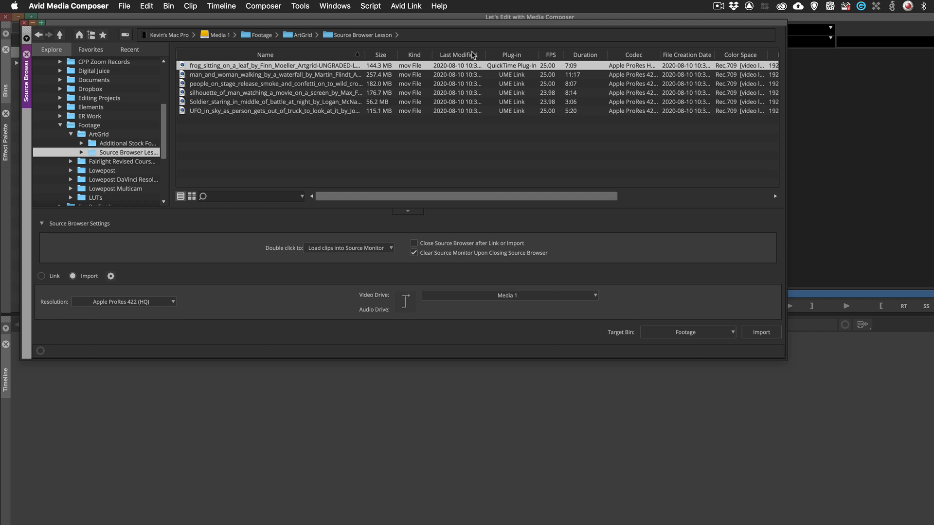
Step: Set the frog clip's link plug-in back to UME Link
right_click(502, 67)
mouse_move(529, 154)
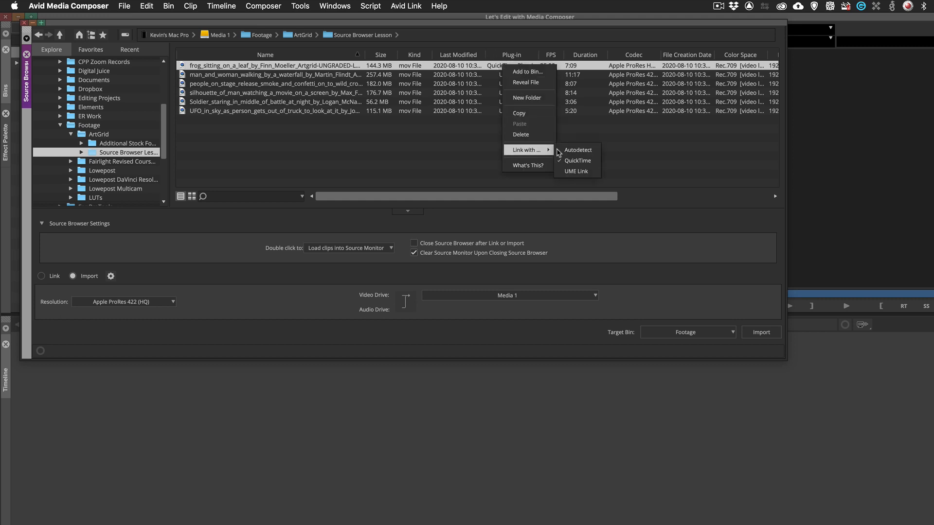
left_click(573, 172)
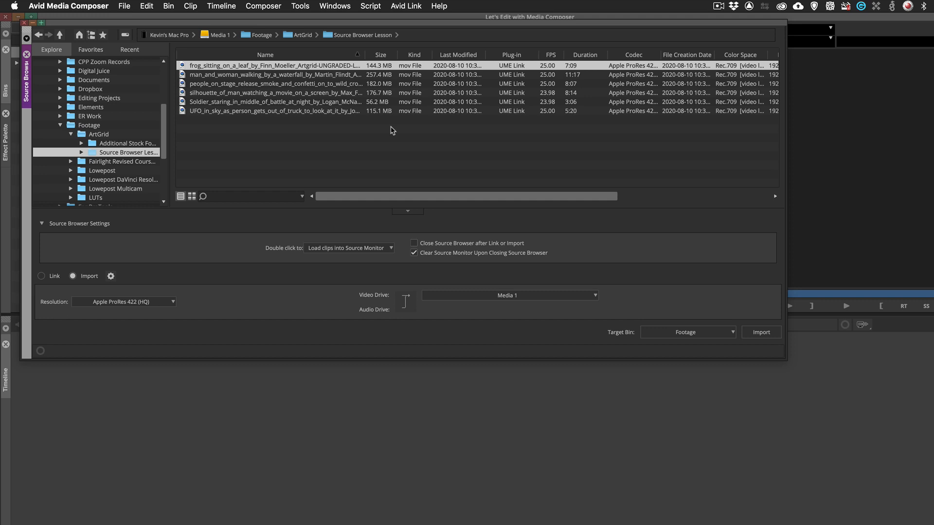
Step: Hide the Audio Bit Depth, Audio Format and Audio SR columns in the Source Browser's clip list
right_click(378, 57)
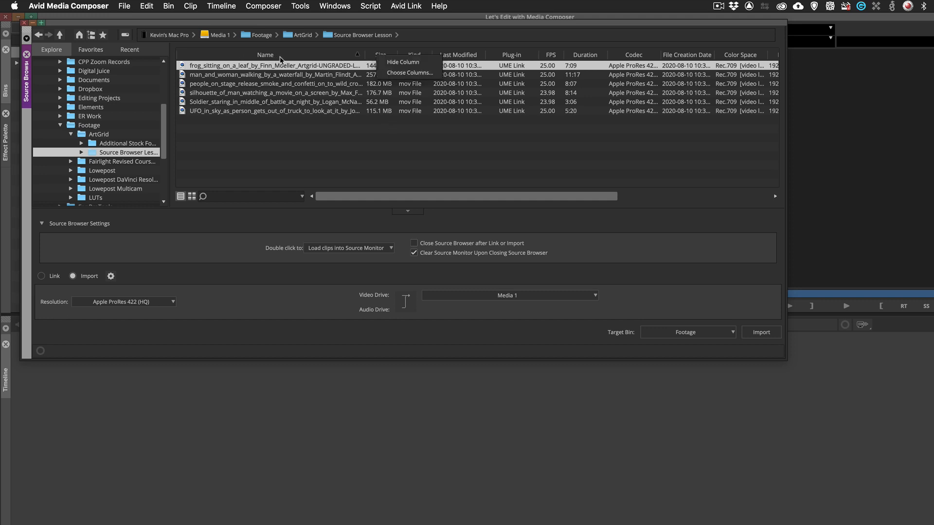
left_click(417, 73)
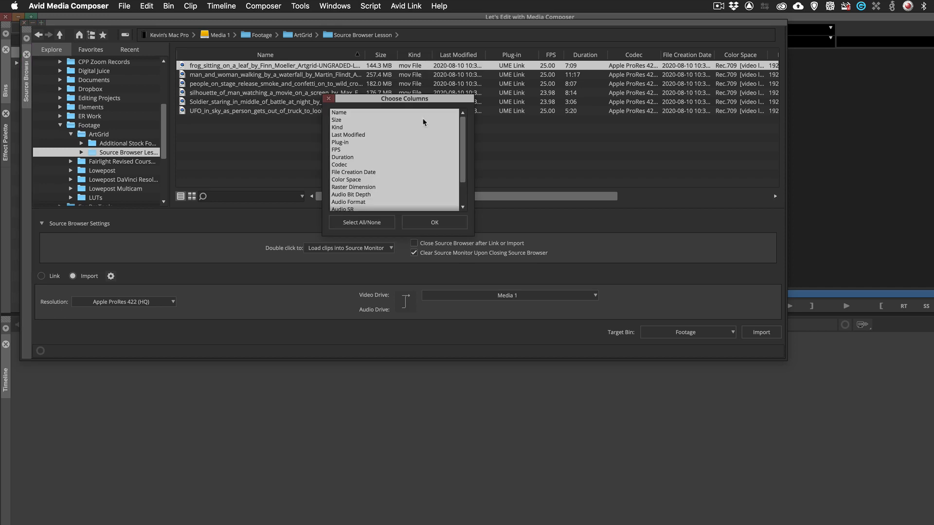
left_click_drag(462, 140, 460, 172)
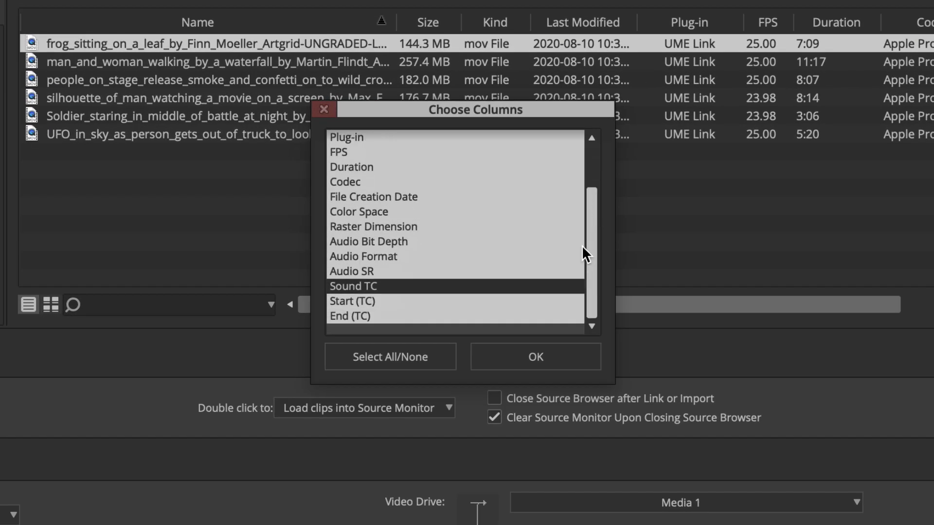
scroll(581, 245, "up", 2)
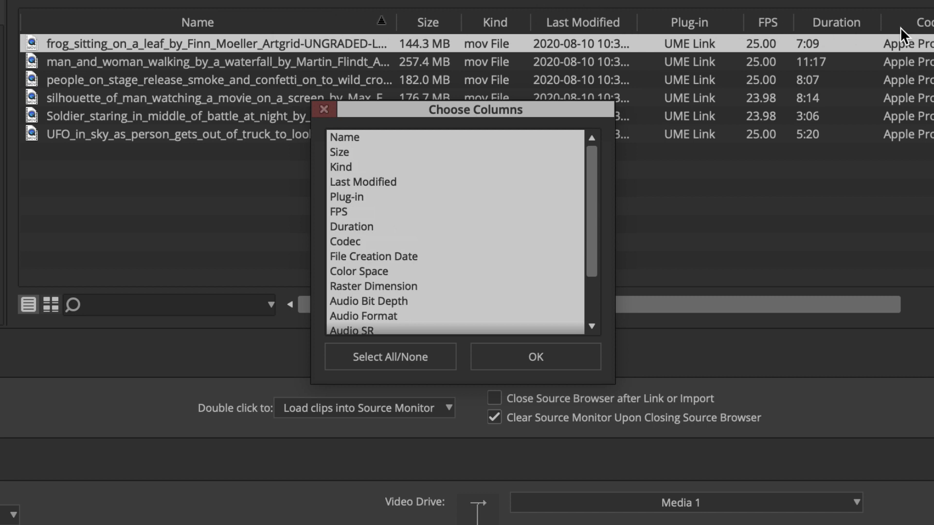
left_click_drag(587, 220, 592, 244)
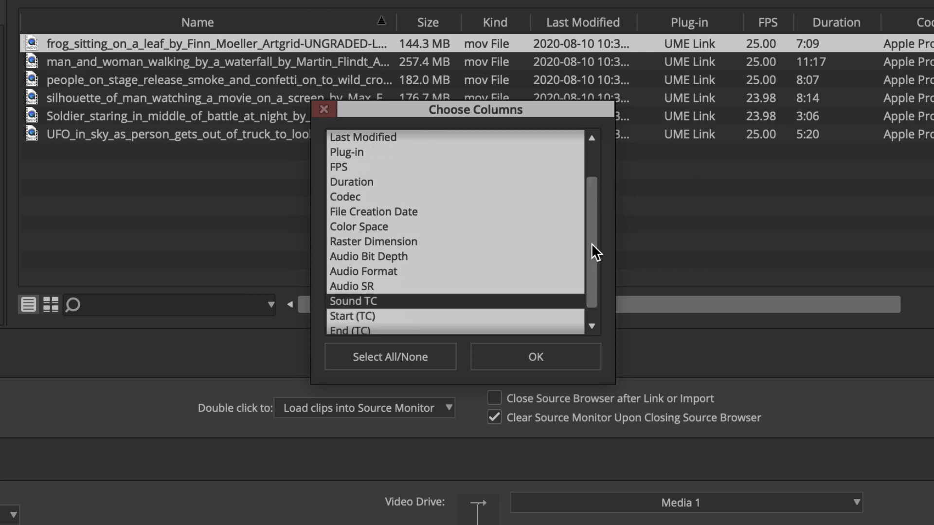
left_click(391, 254)
left_click(386, 271)
left_click(372, 287)
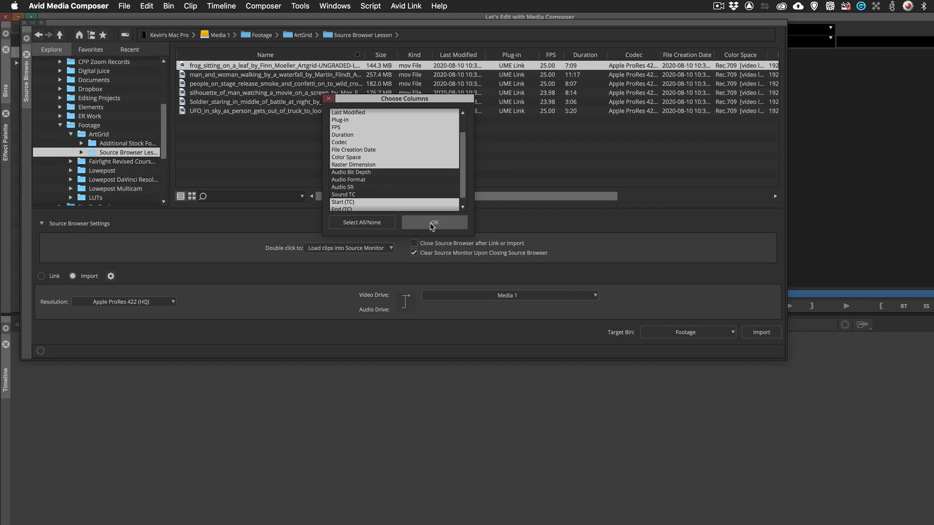
left_click(432, 225)
left_click_drag(453, 197, 402, 206)
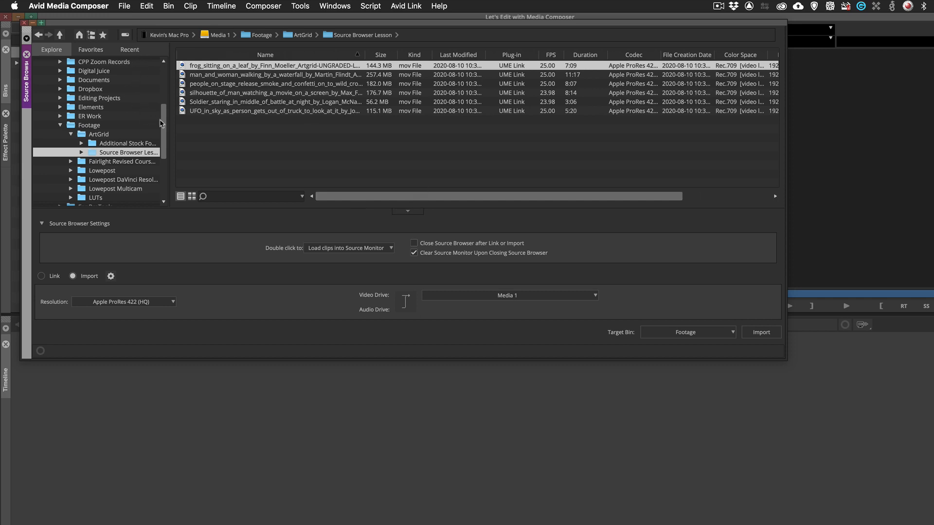
Step: Mark the Footage folder on Media 1 as a favorite in the Source Browser
left_click_drag(161, 123, 165, 70)
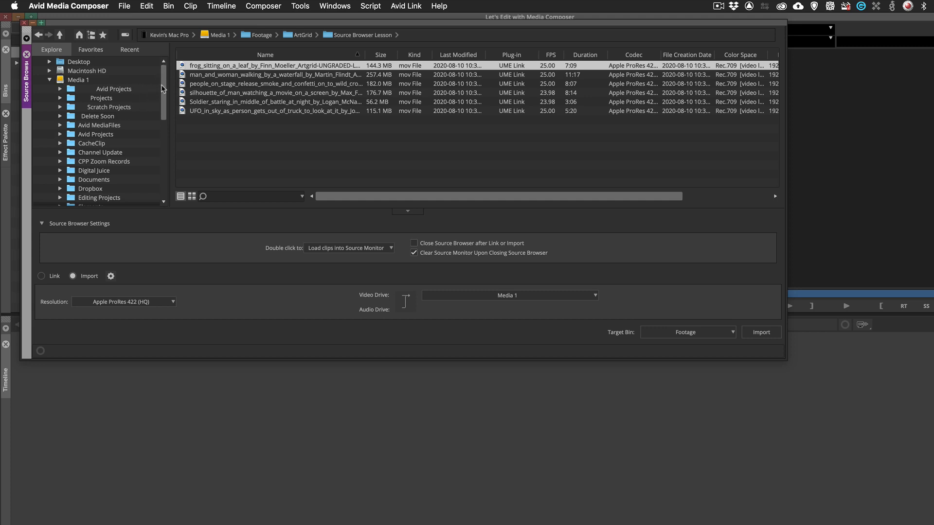
left_click_drag(164, 88, 164, 119)
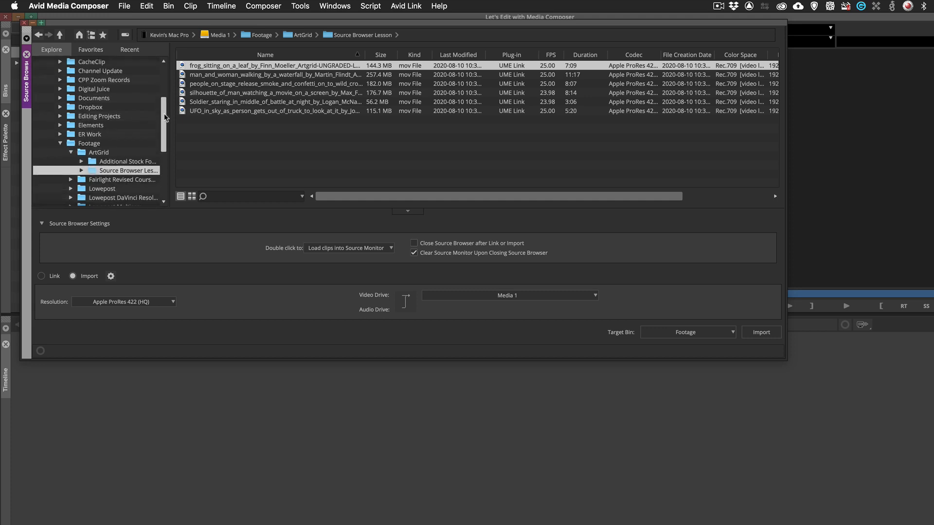
left_click(89, 143)
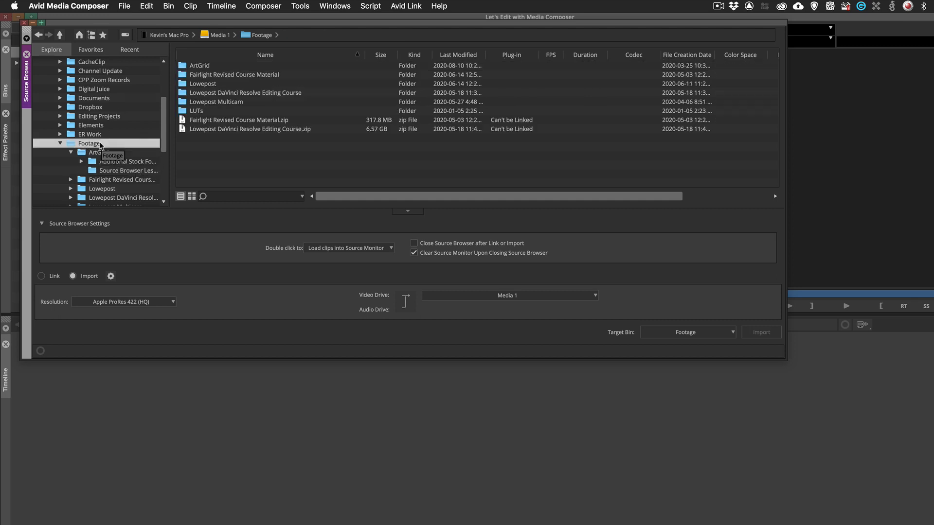
left_click(103, 36)
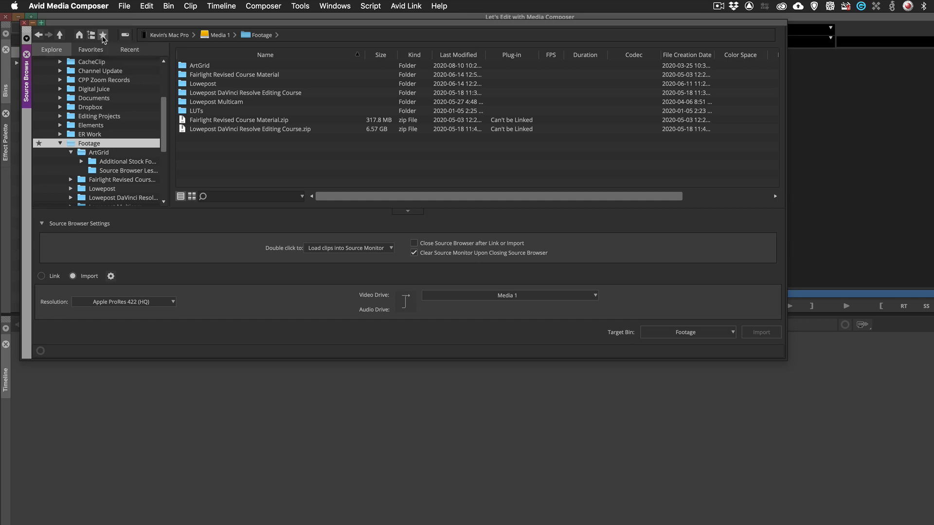
Step: Collapse and re-expand the Footage folder and the Media 1 drive to examine the favorite marking in the folder tree
left_click(60, 144)
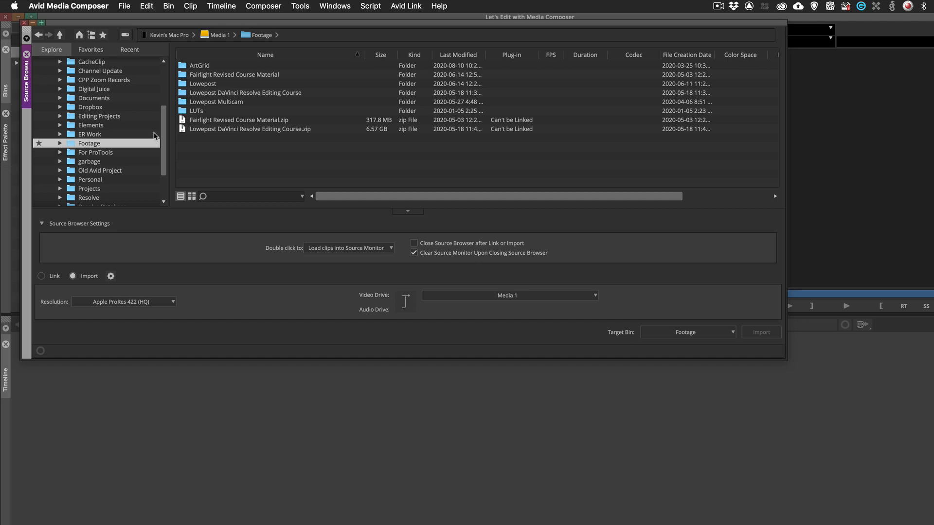
scroll(121, 126, "up", 5)
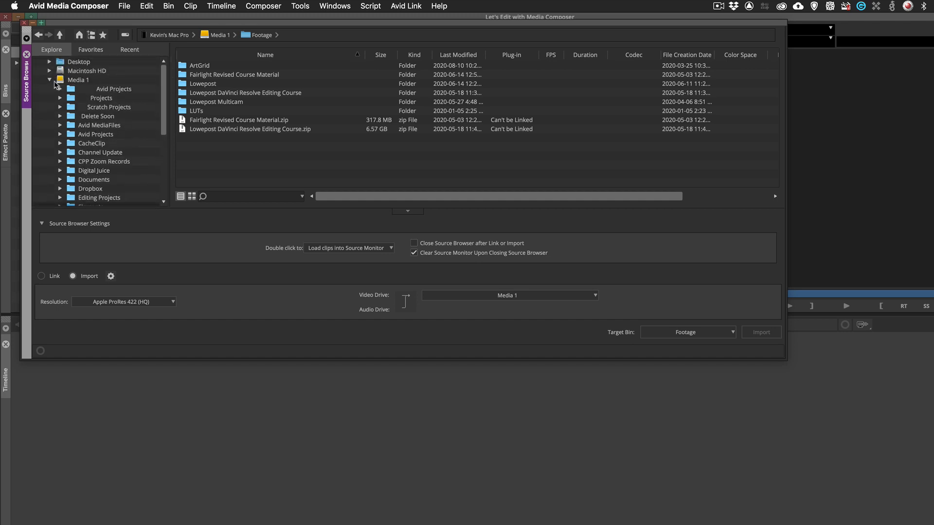
left_click(50, 80)
left_click(50, 80)
left_click_drag(165, 90, 165, 127)
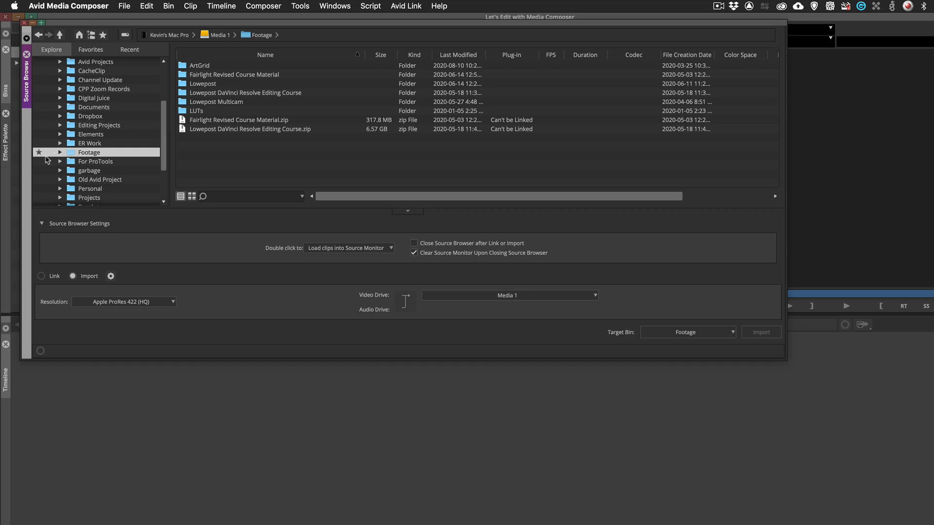
left_click(60, 152)
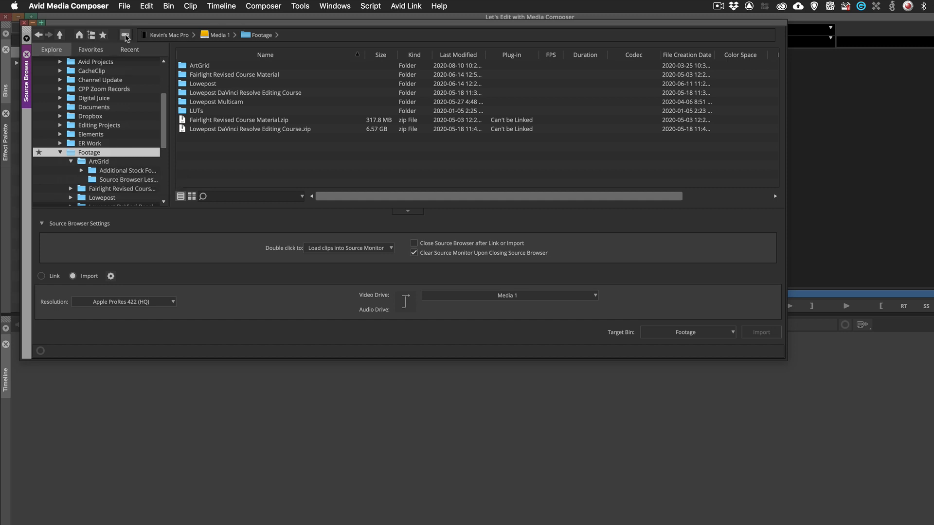
Step: Go to the computer's top level and the home folder, move up to Macintosh HD and collapse its Users folder
left_click(91, 35)
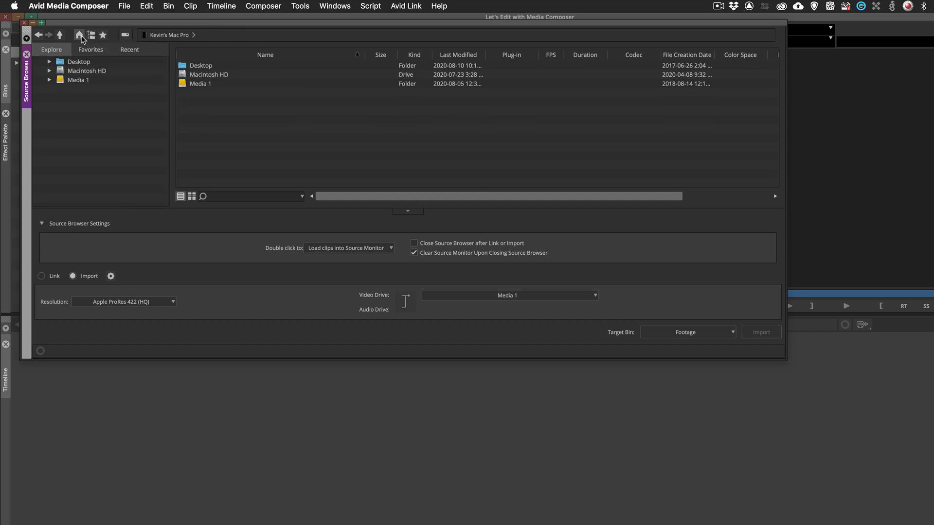
left_click(80, 36)
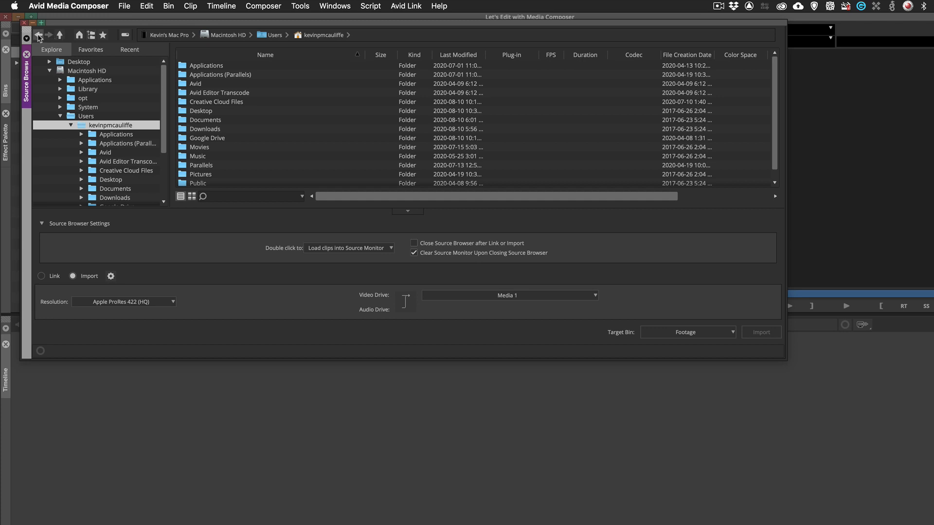
left_click(39, 36)
left_click(58, 36)
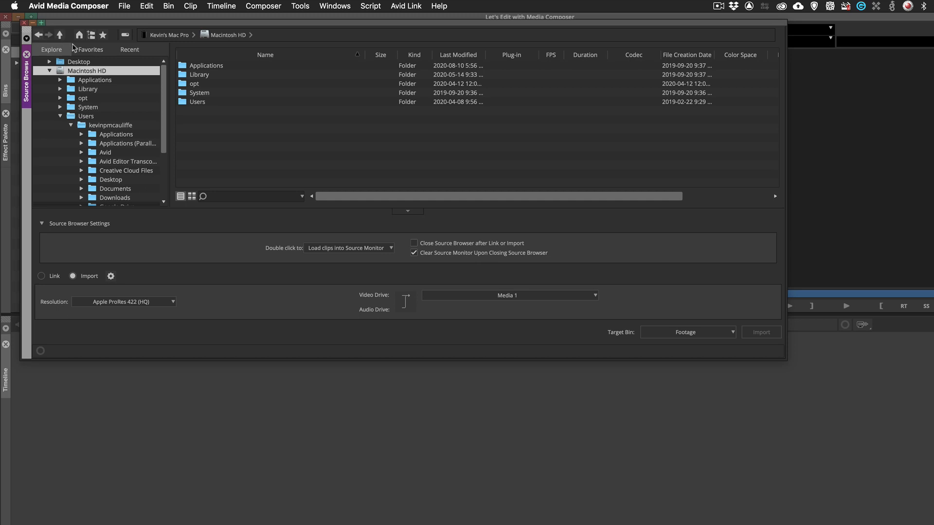
left_click(60, 116)
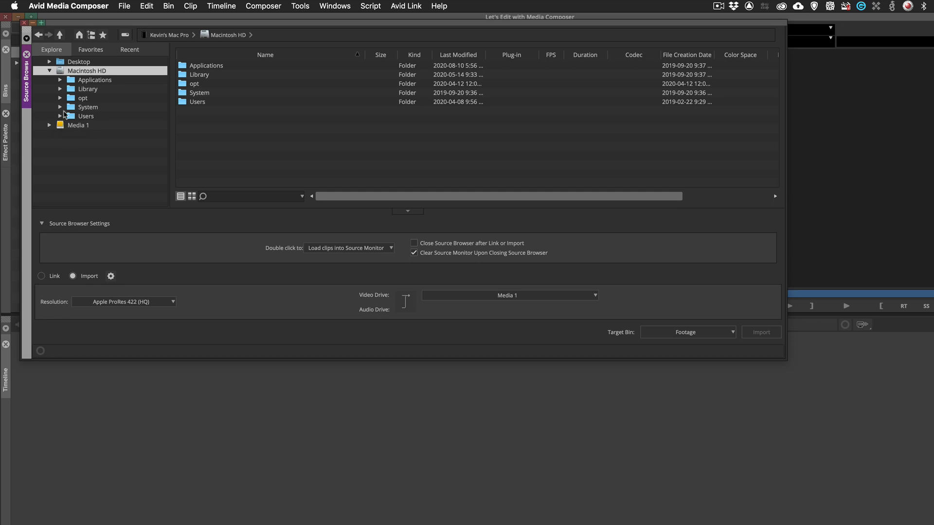
Step: Open the Footage folder from the Source Browser's favorites
left_click(91, 52)
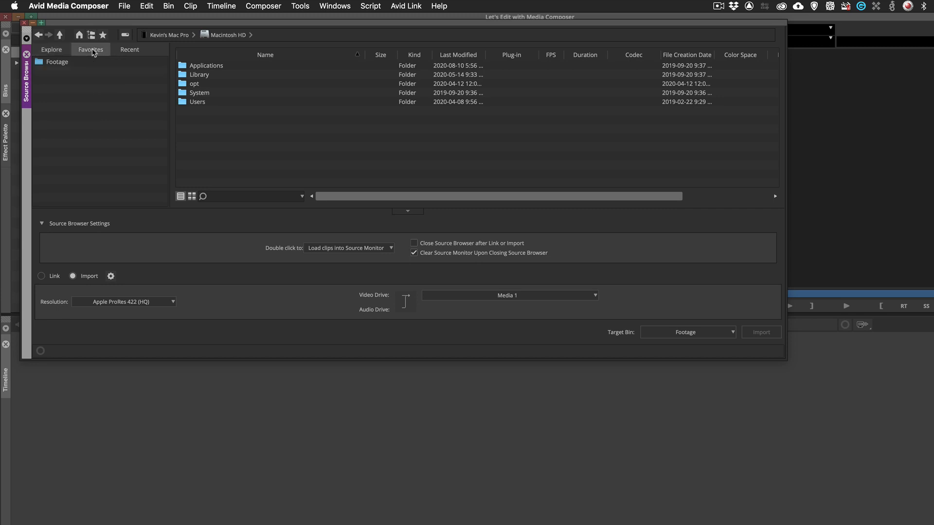
left_click(63, 62)
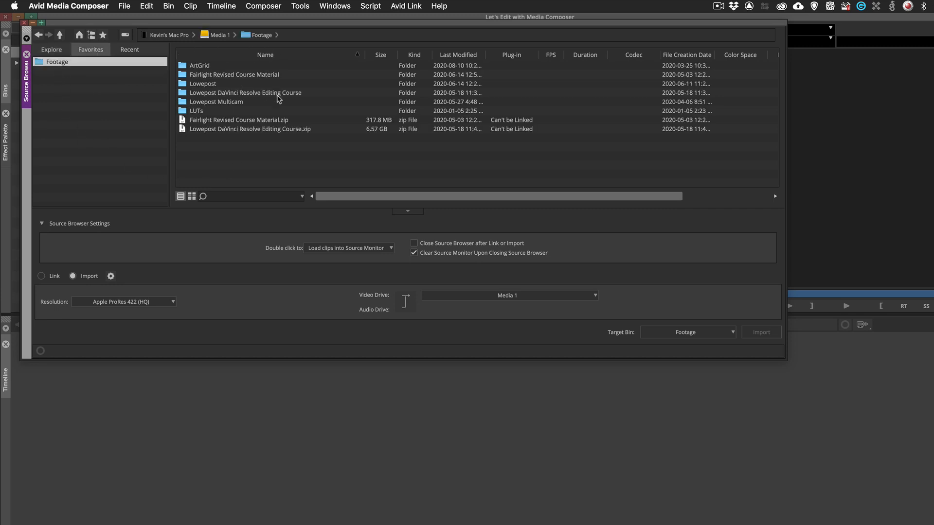